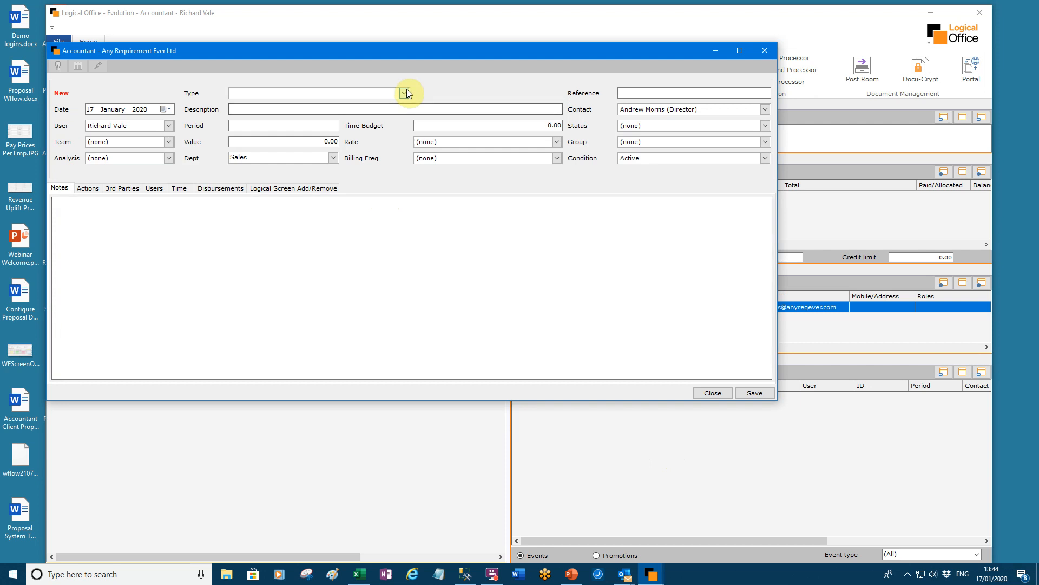
- Create and save an LO-Proposal event for Any Requirement Ever Ltd with the group Limited Company/LLP
{"action": "left_click_drag", "start_coordinate": [404, 134], "coordinate": [403, 193]}
{"action": "left_click", "coordinate": [287, 206]}
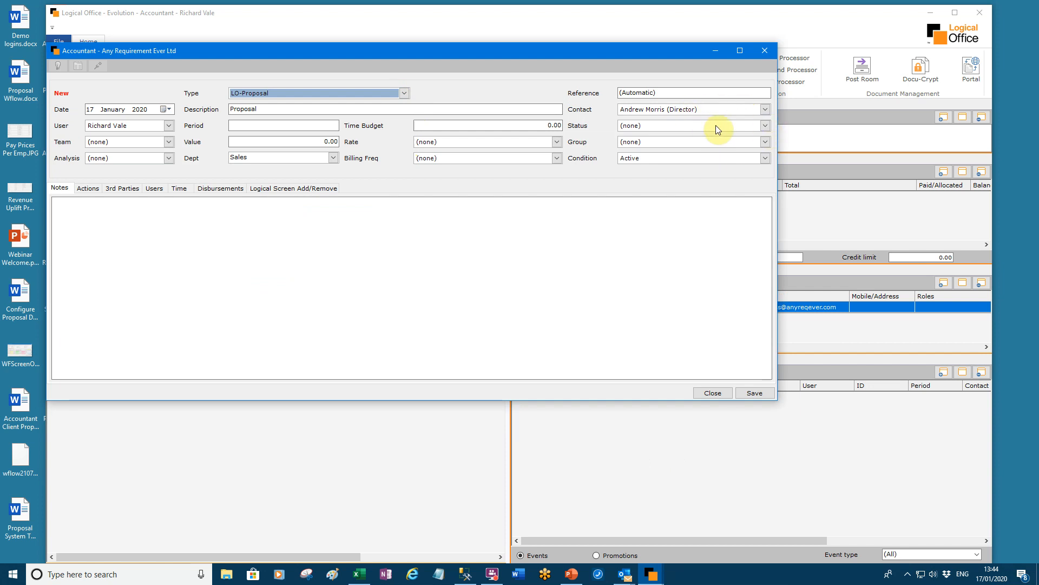
{"action": "left_click", "coordinate": [764, 142]}
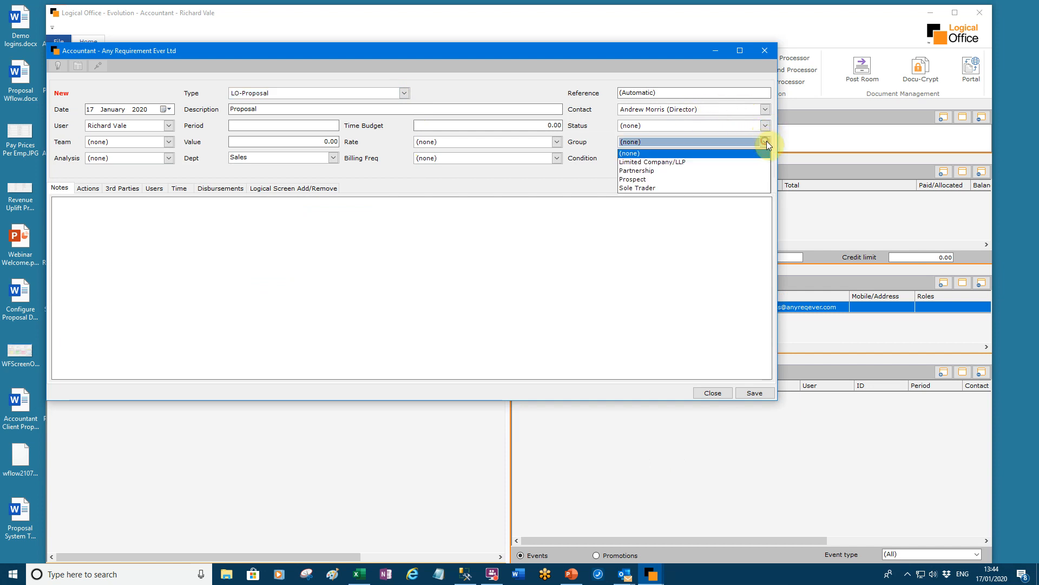
{"action": "left_click", "coordinate": [735, 163]}
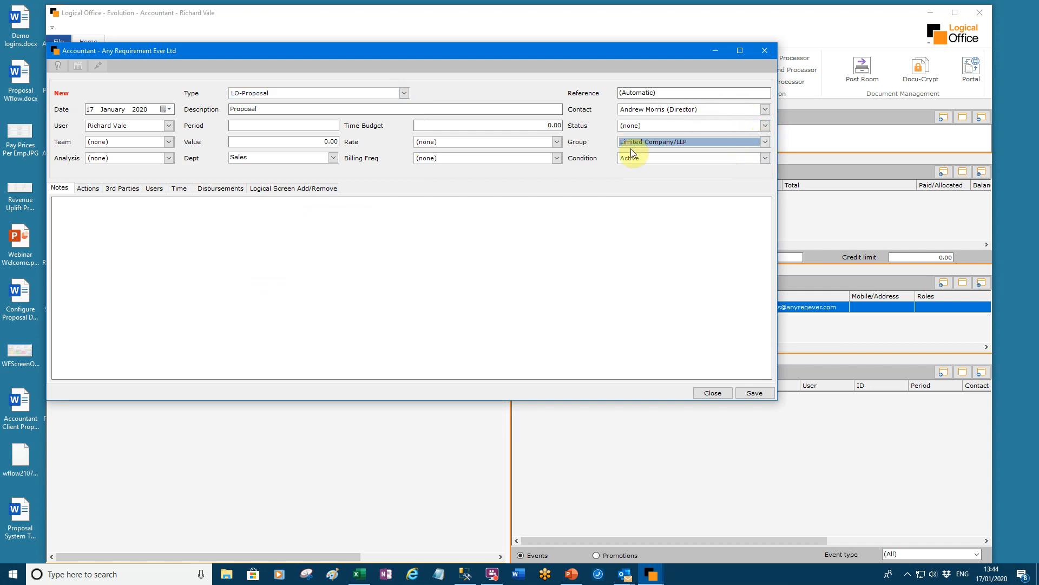
{"action": "left_click", "coordinate": [755, 393]}
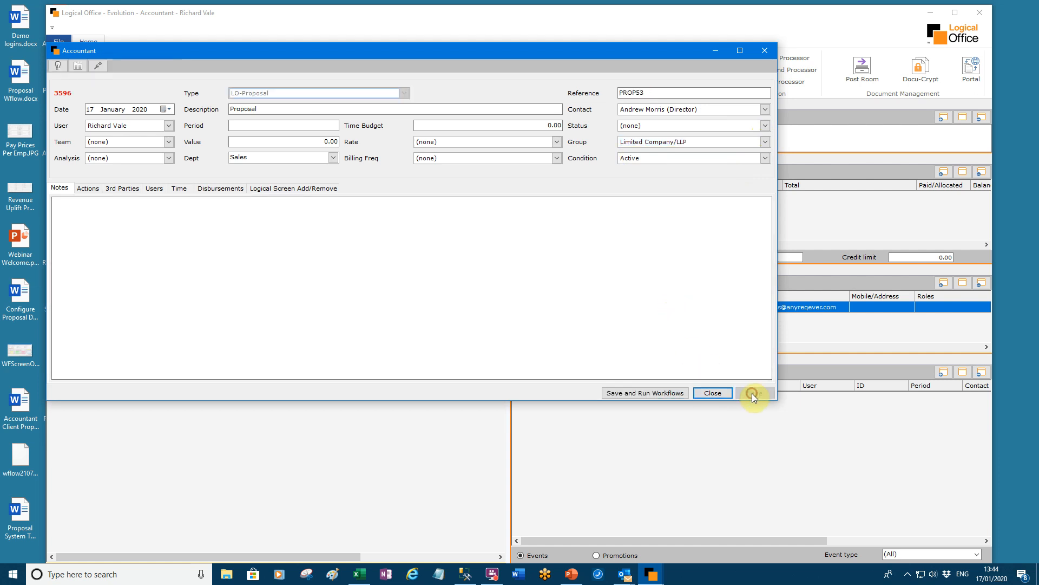
- Save the new proposal event and run its workflows, then reopen the event for editing
{"action": "left_click", "coordinate": [665, 393]}
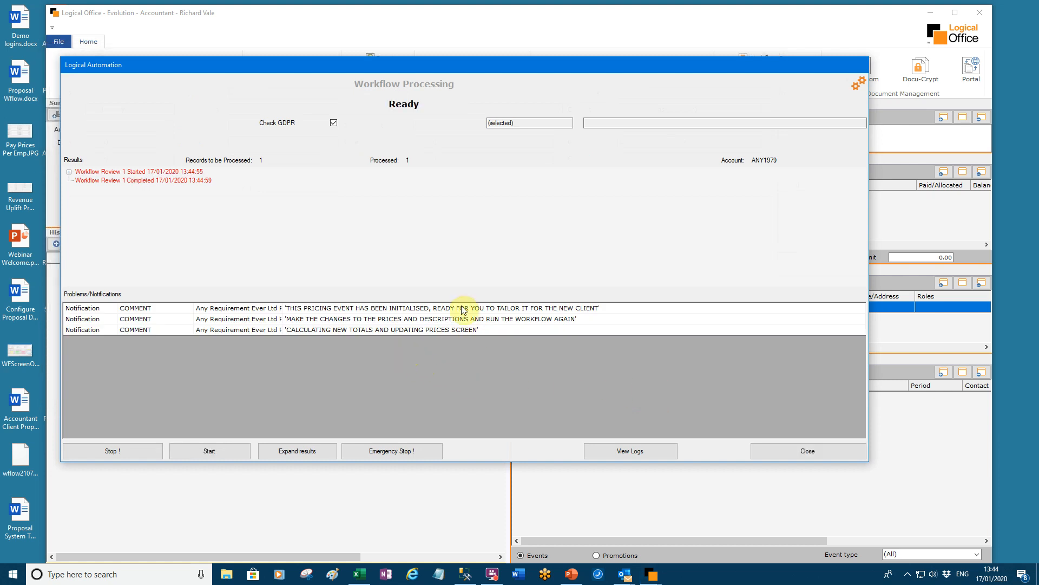
{"action": "left_click", "coordinate": [814, 453]}
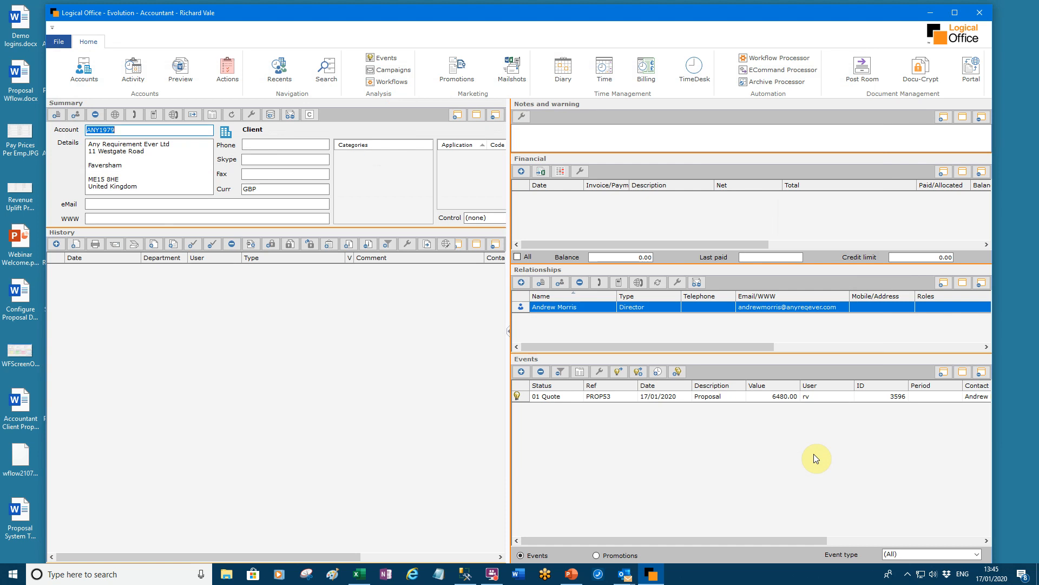
{"action": "left_click", "coordinate": [785, 398]}
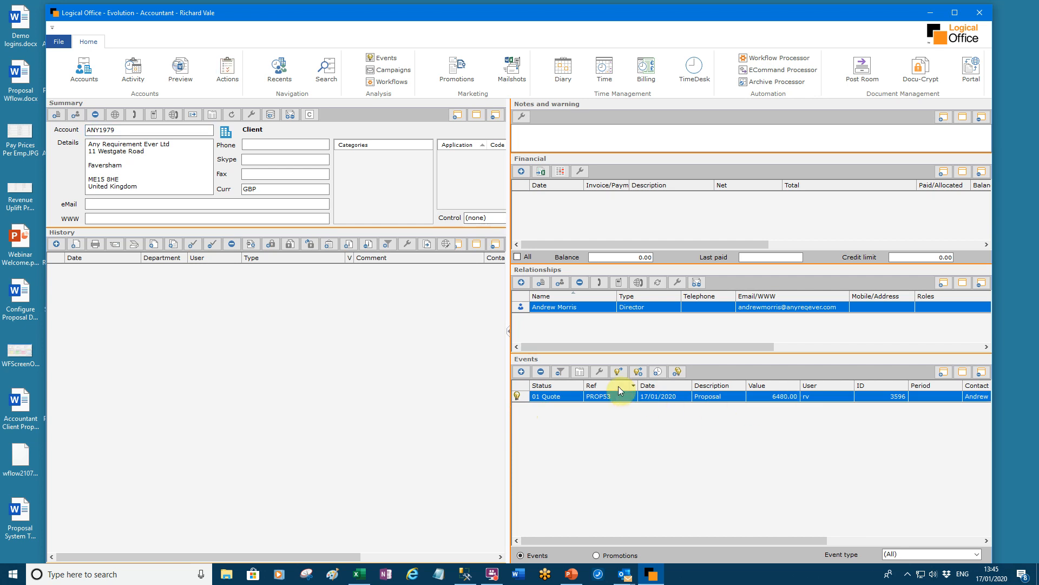
{"action": "left_click", "coordinate": [578, 371]}
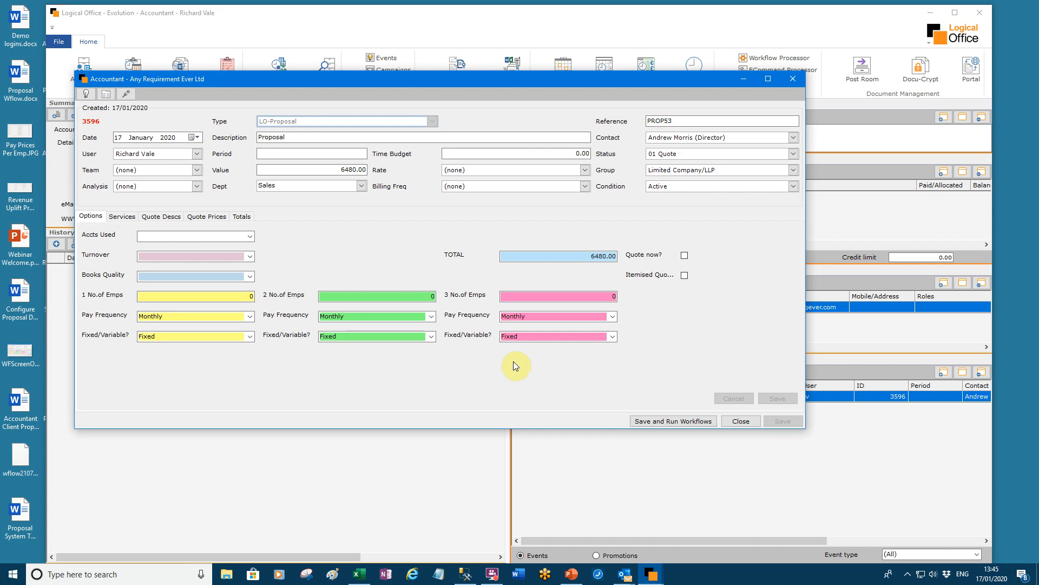
- In the proposal options, set the accounts package used to XERO, turnover to 86-100k and books quality to Excellent
{"action": "left_click", "coordinate": [249, 236]}
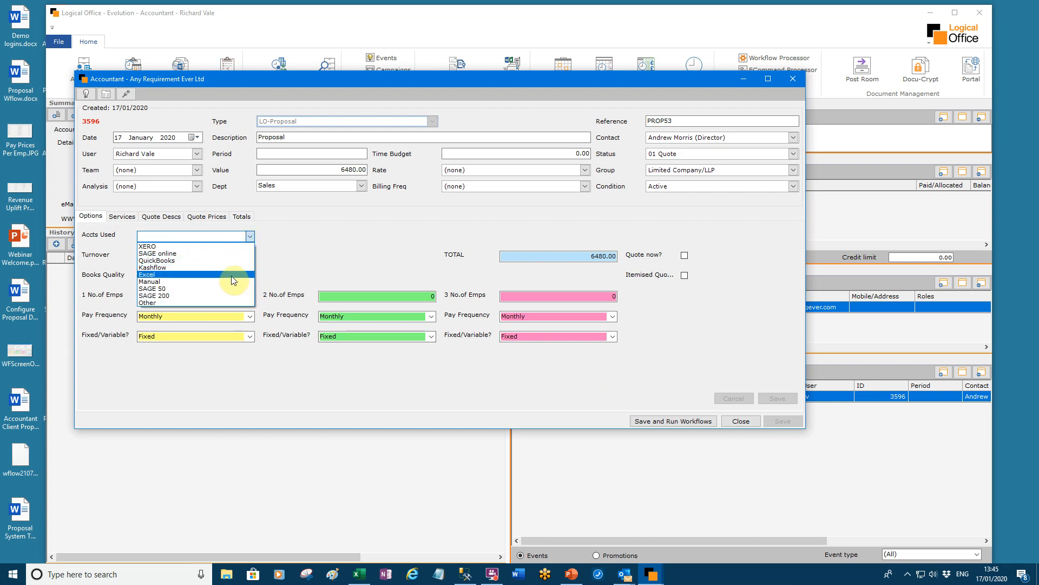
{"action": "left_click", "coordinate": [234, 247]}
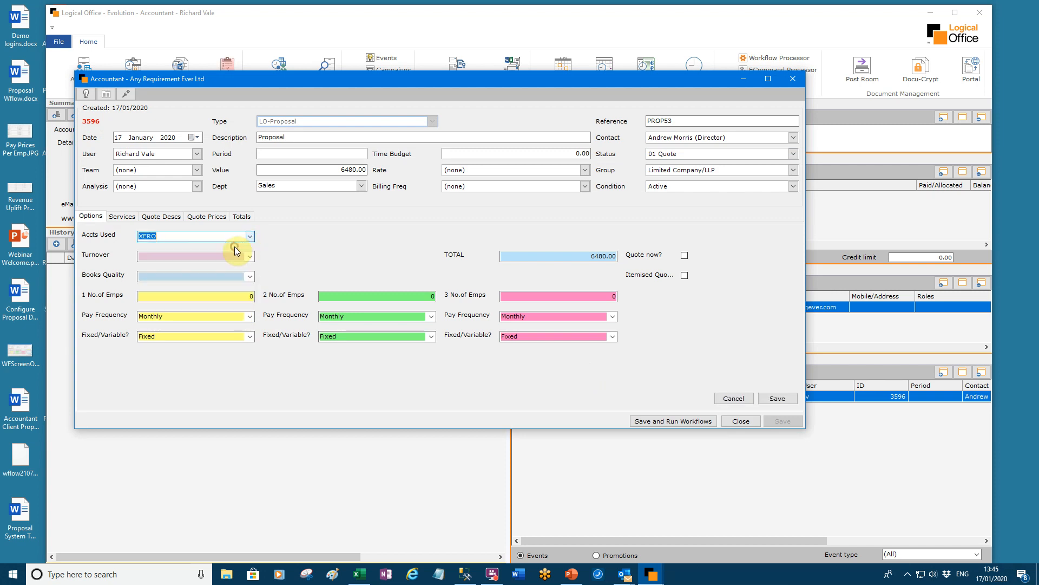
{"action": "left_click", "coordinate": [251, 257]}
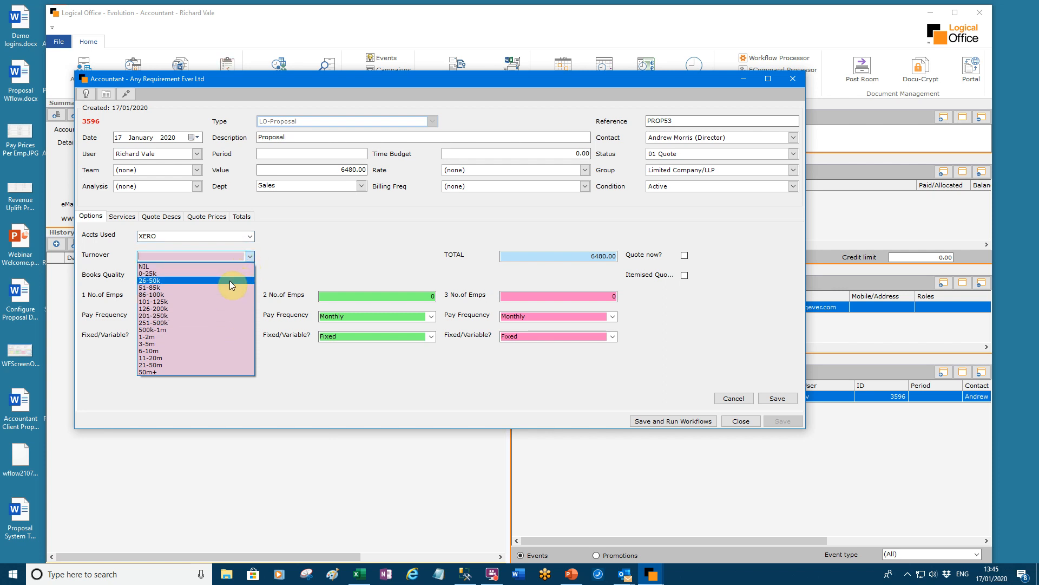
{"action": "left_click", "coordinate": [229, 294]}
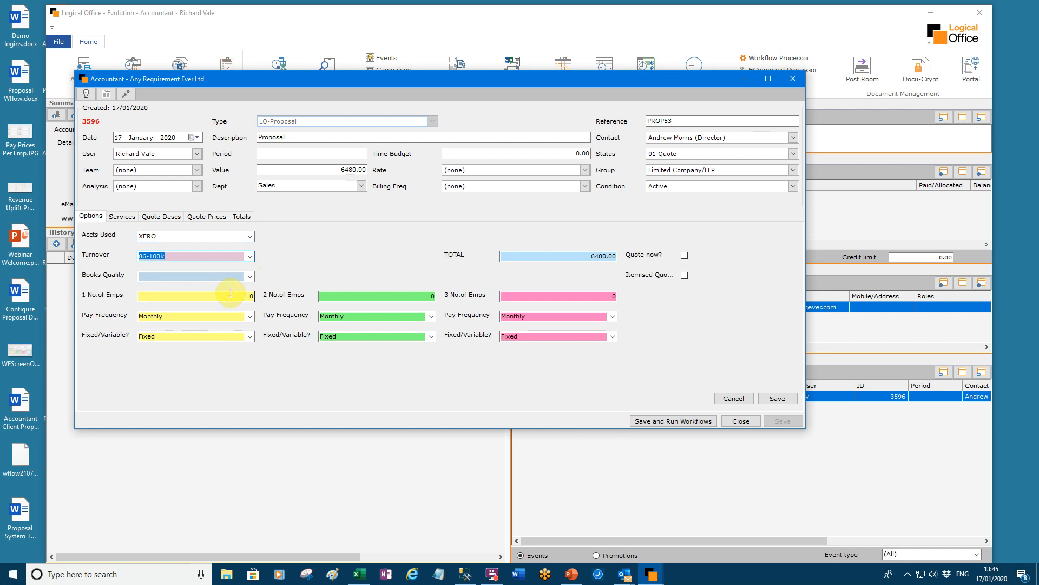
{"action": "left_click", "coordinate": [250, 277]}
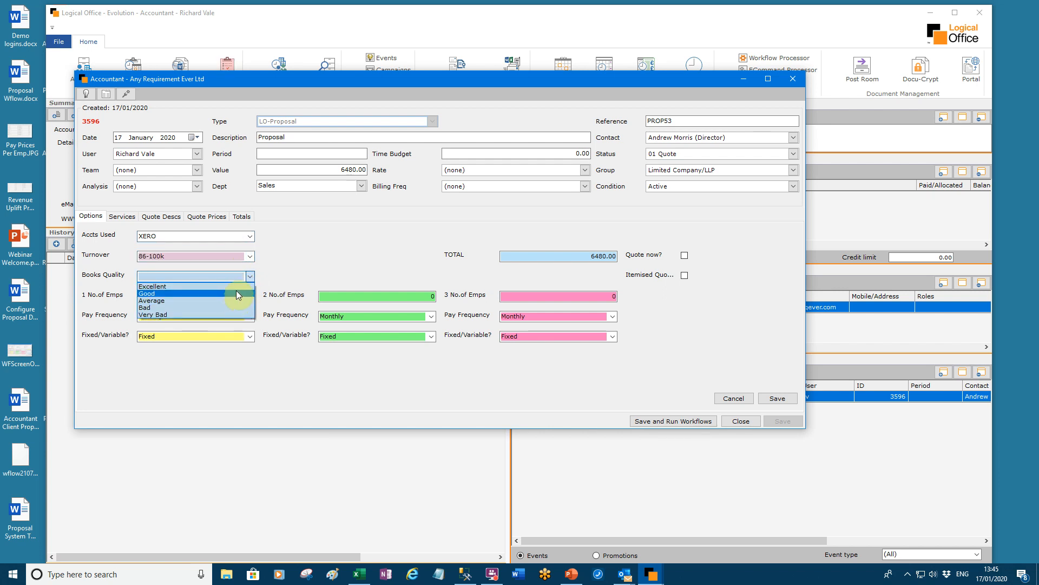
{"action": "left_click", "coordinate": [239, 287]}
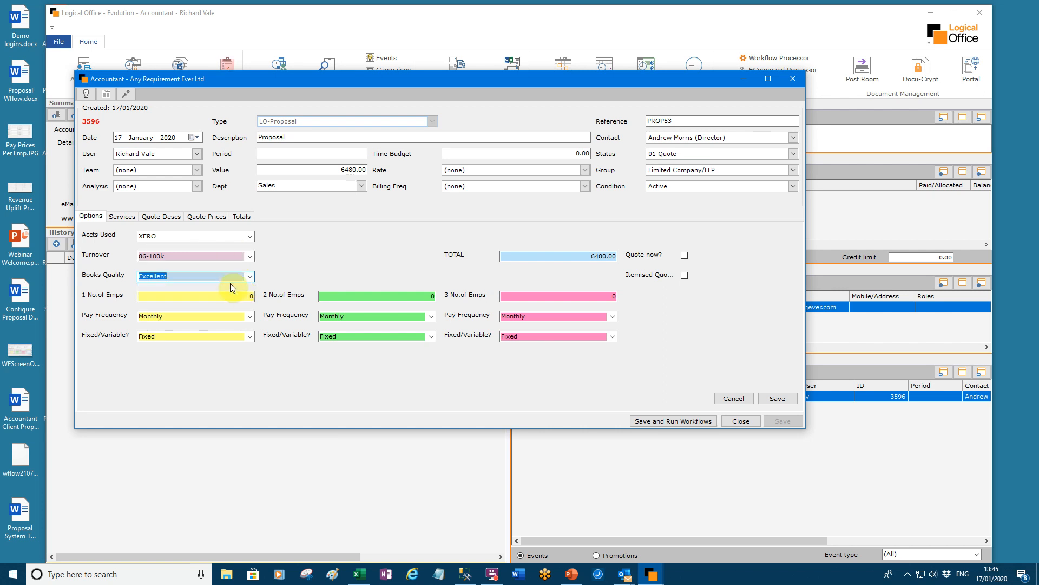
- Set the first employee group to 12 employees, Four Weekly pay frequency and Variable pay, and save the options
{"action": "left_click", "coordinate": [240, 296]}
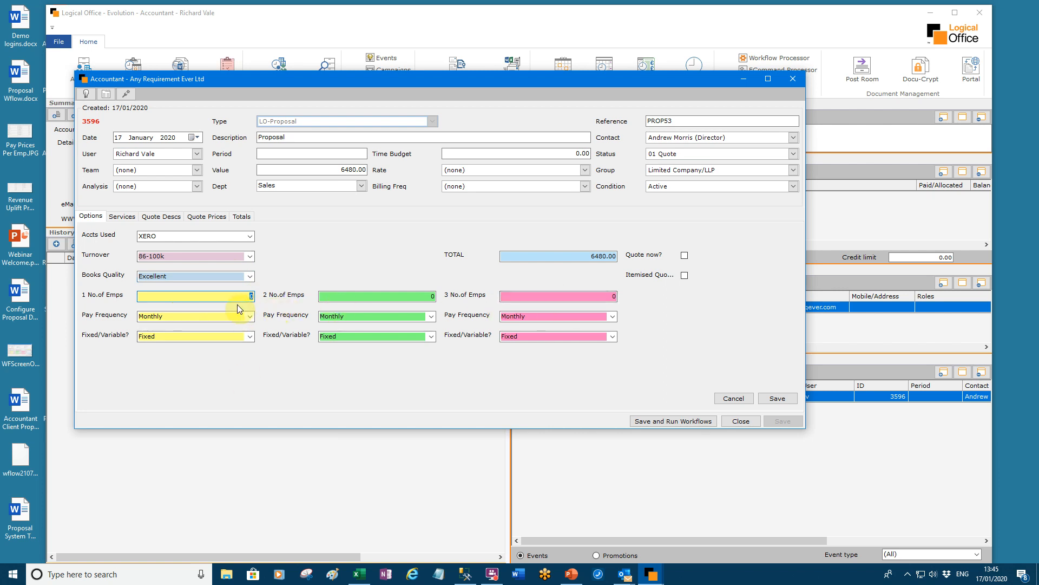
{"action": "type", "text": "12"}
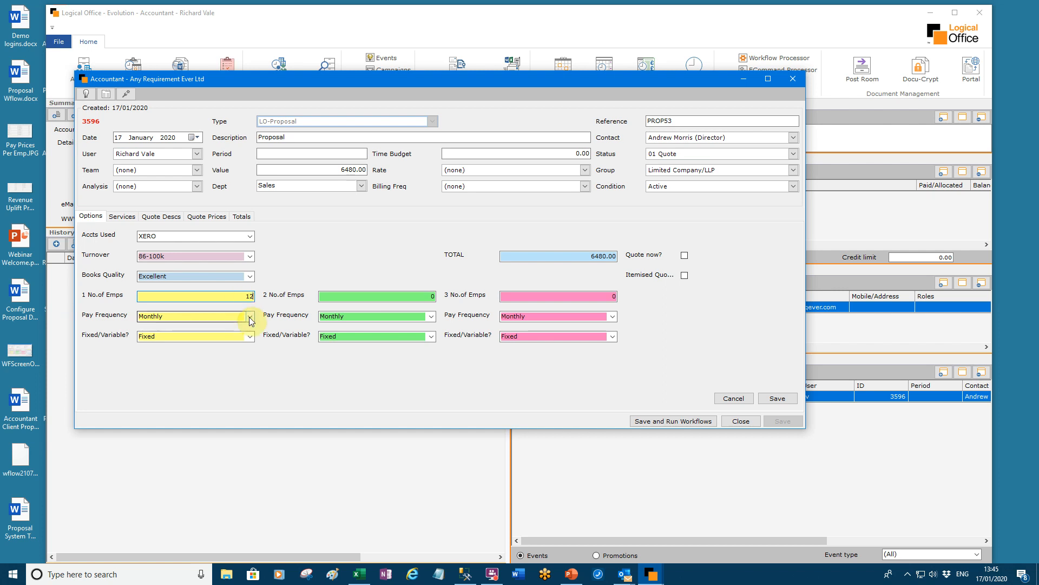
{"action": "left_click", "coordinate": [249, 318]}
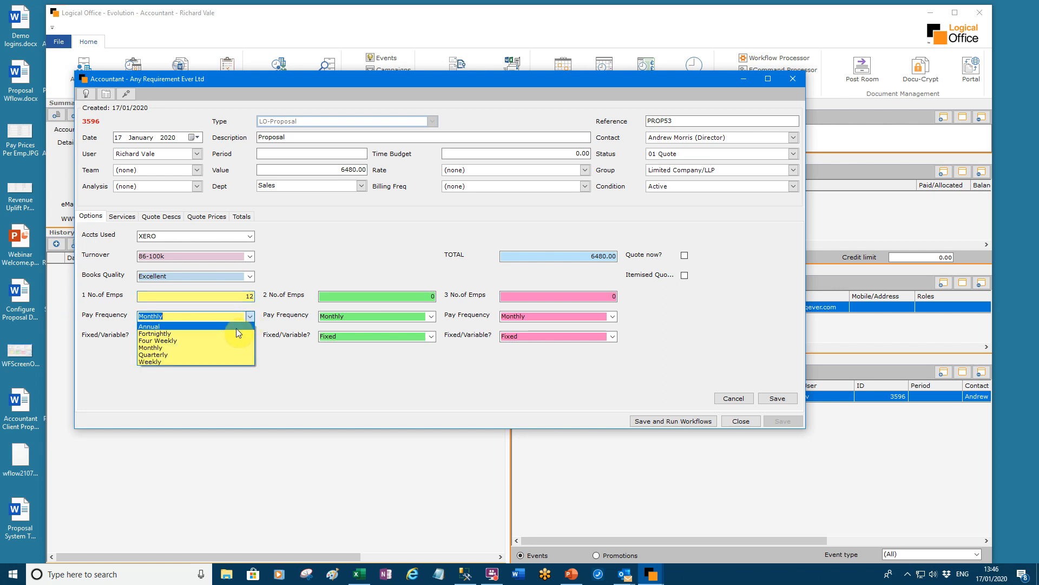
{"action": "left_click", "coordinate": [230, 340]}
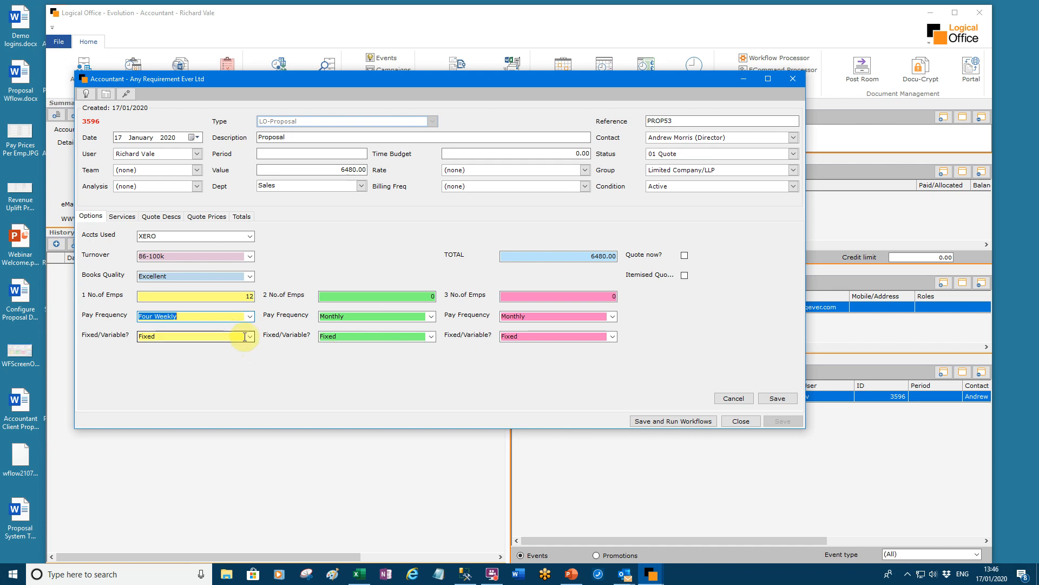
{"action": "left_click", "coordinate": [250, 336]}
{"action": "left_click", "coordinate": [231, 353]}
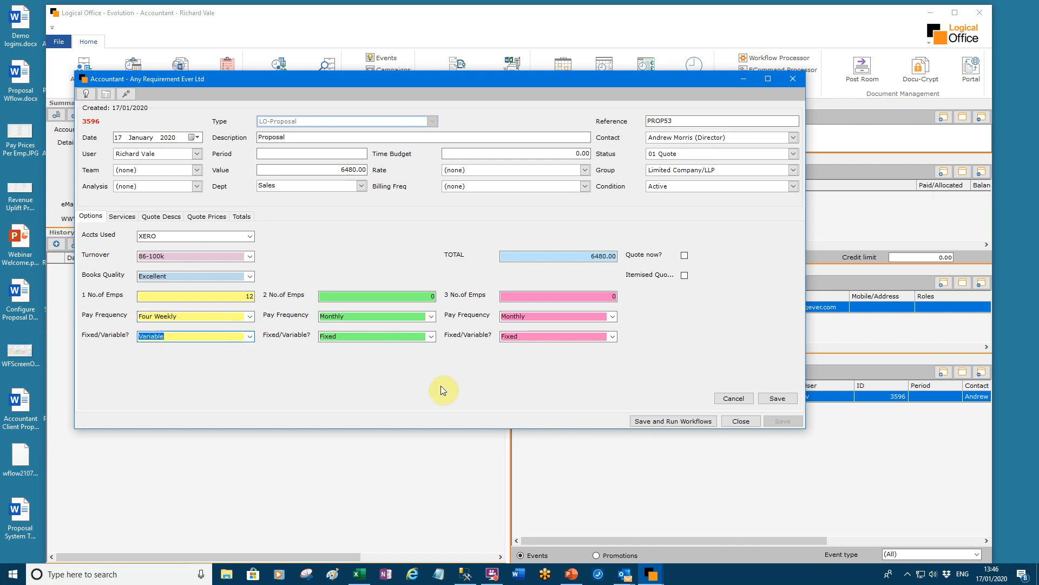
{"action": "left_click", "coordinate": [791, 398]}
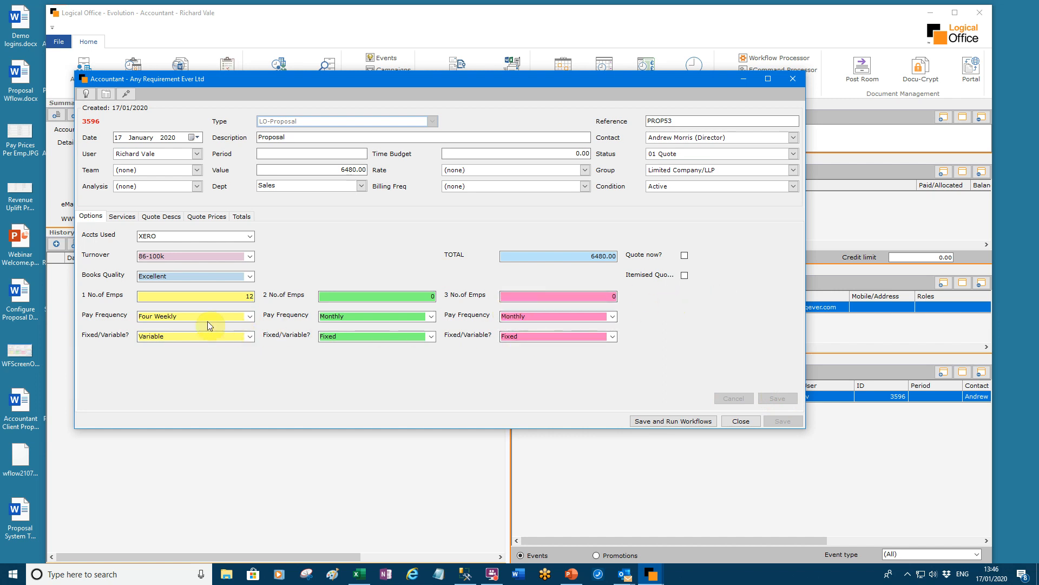
- In the proposal's services, set the VAT price to 150.00 and the management accounts period to Not Applicable
{"action": "left_click", "coordinate": [131, 219]}
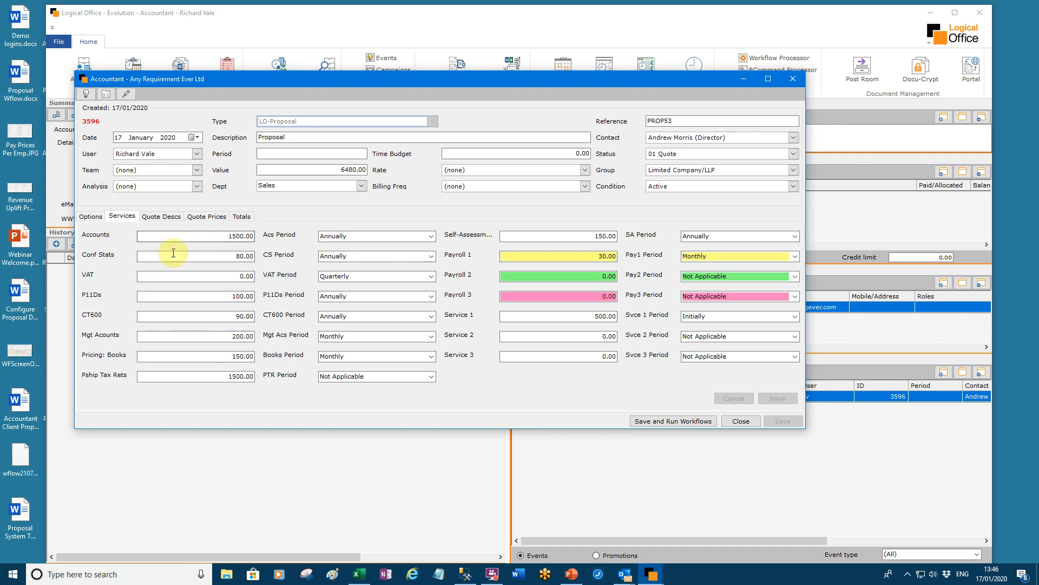
{"action": "left_click", "coordinate": [229, 278]}
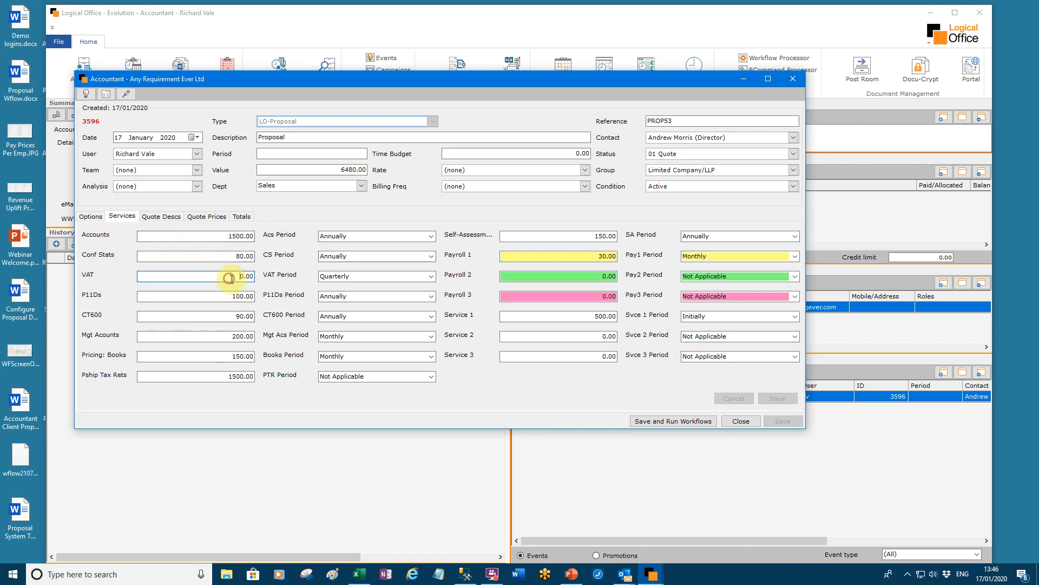
{"action": "type", "text": "15"}
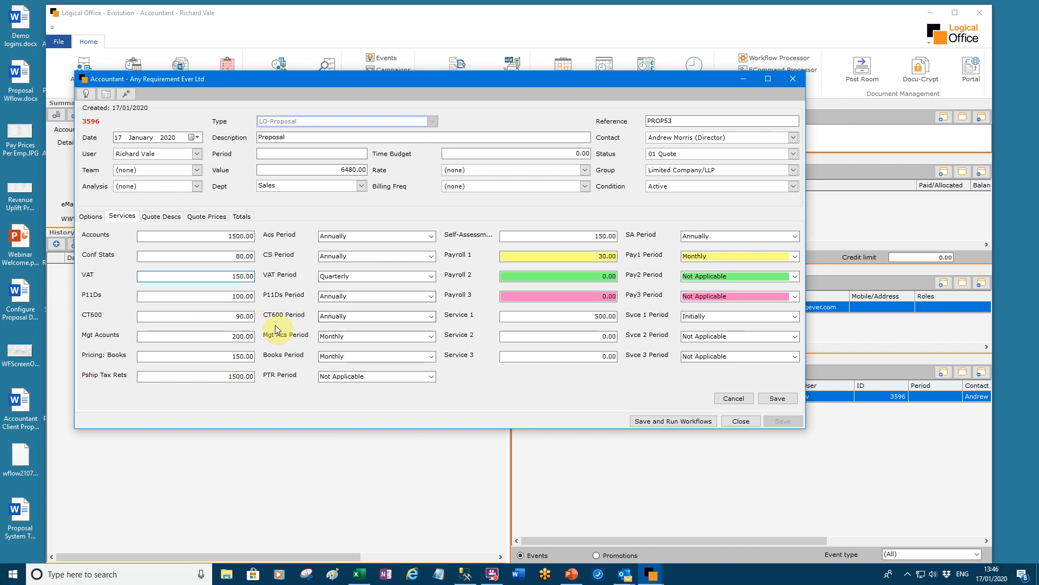
{"action": "left_click", "coordinate": [431, 336]}
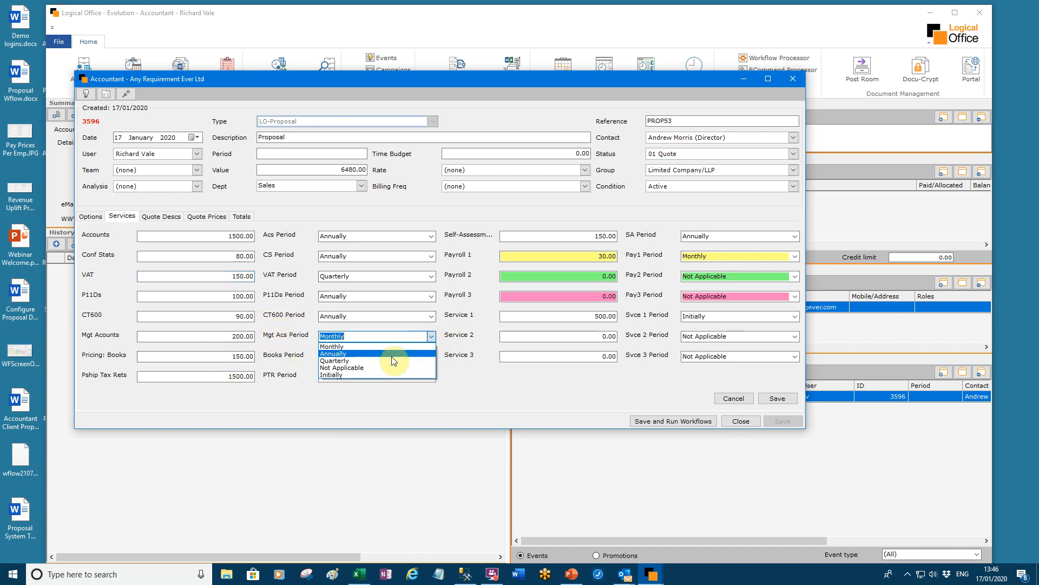
{"action": "left_click", "coordinate": [364, 368]}
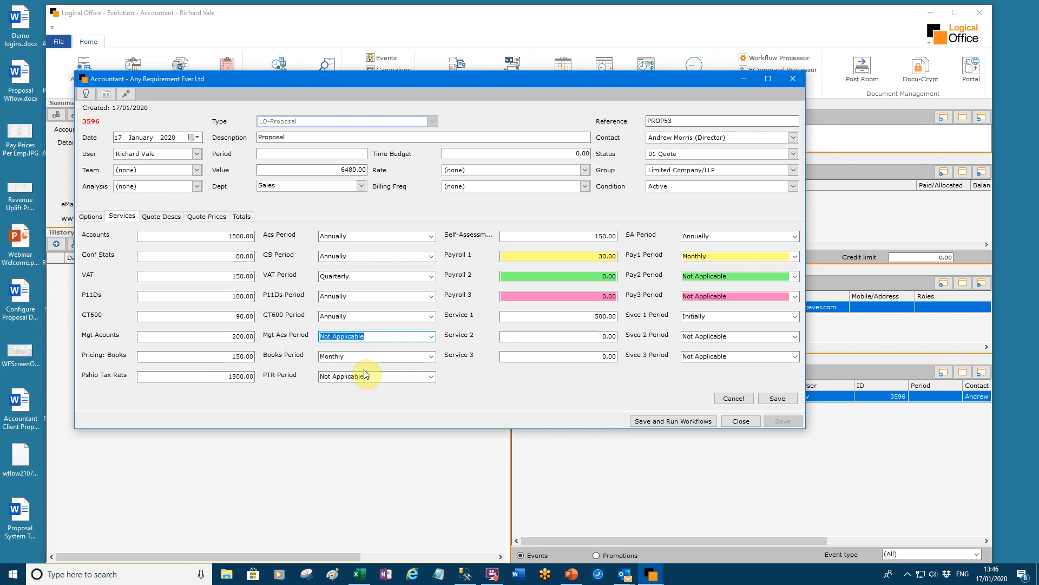
- Choose Monthly as the books period, set the Payroll 1 price to 100.00, and save the services
{"action": "left_click", "coordinate": [430, 357]}
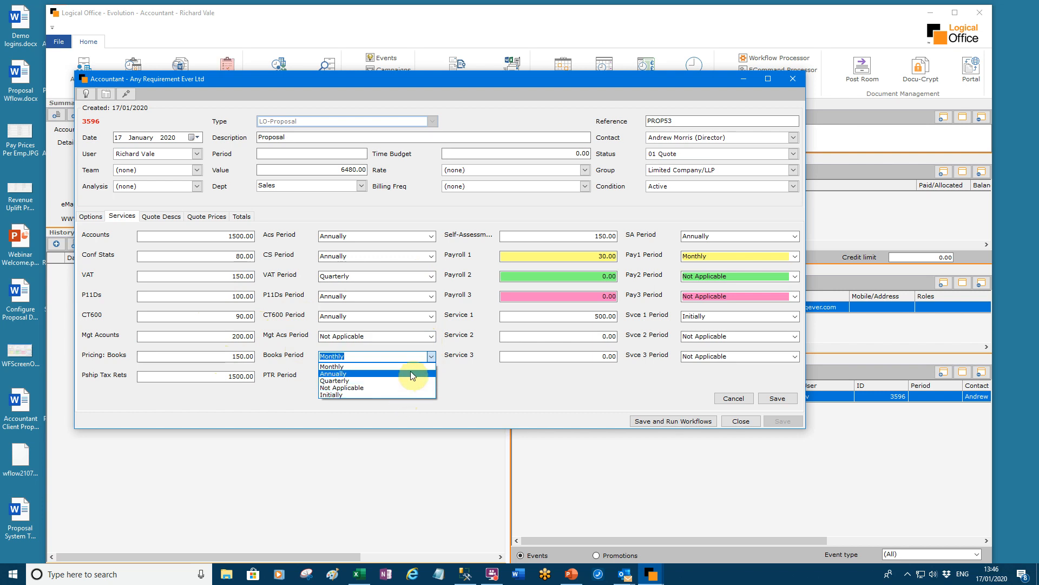
{"action": "left_click", "coordinate": [411, 368]}
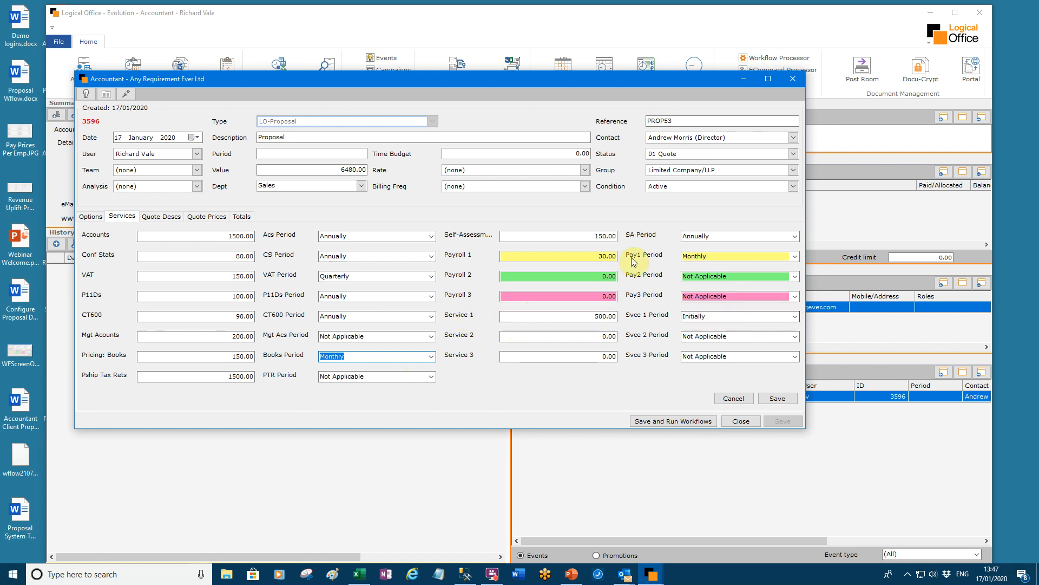
{"action": "left_click", "coordinate": [602, 256]}
{"action": "type", "text": "10"}
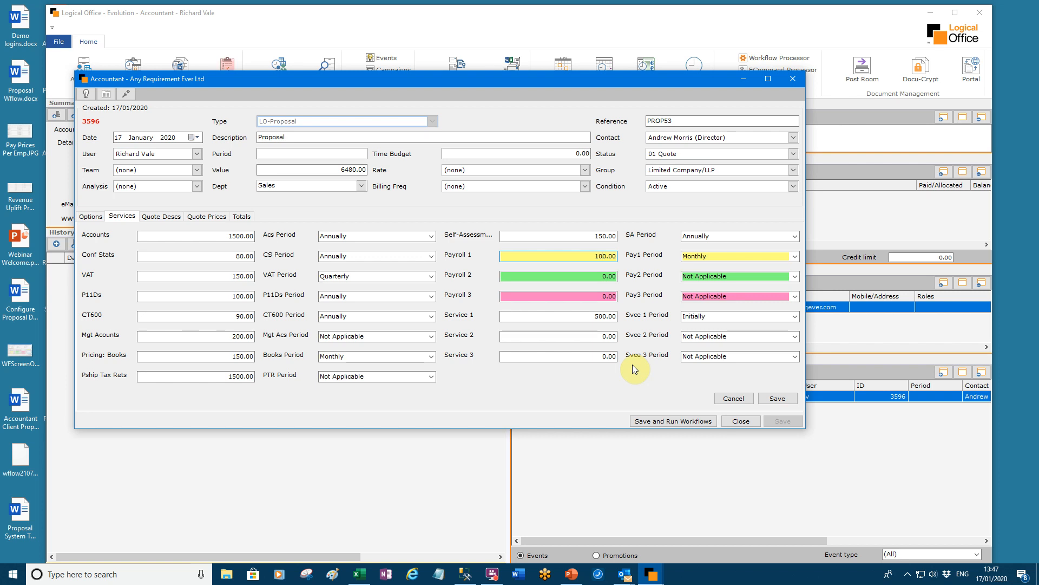
{"action": "left_click", "coordinate": [778, 399]}
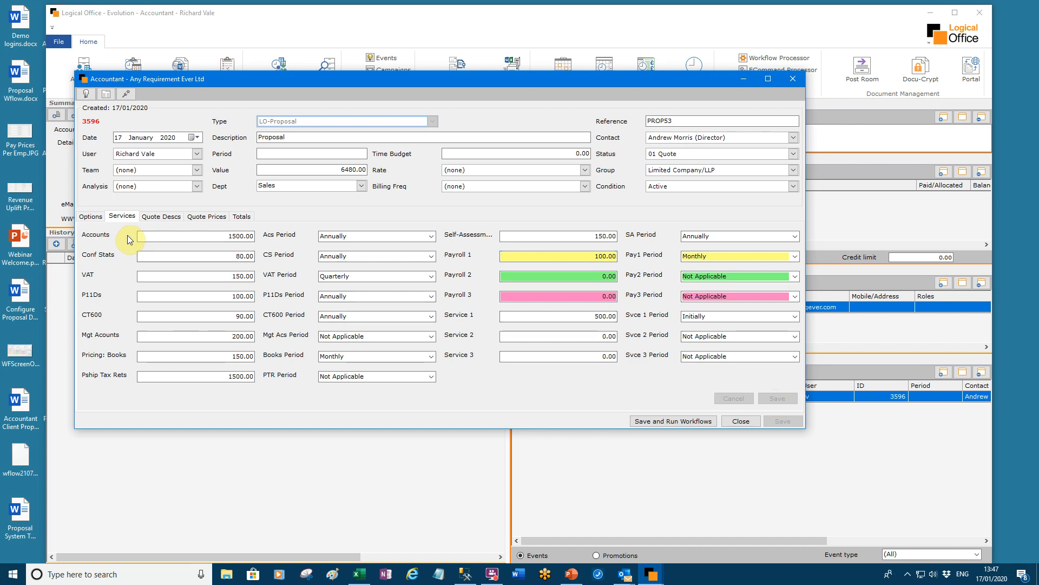
- Enable the quote now and itemised quote options, save them, and run the workflows to write the proposal document
{"action": "left_click", "coordinate": [91, 216]}
{"action": "left_click", "coordinate": [684, 255]}
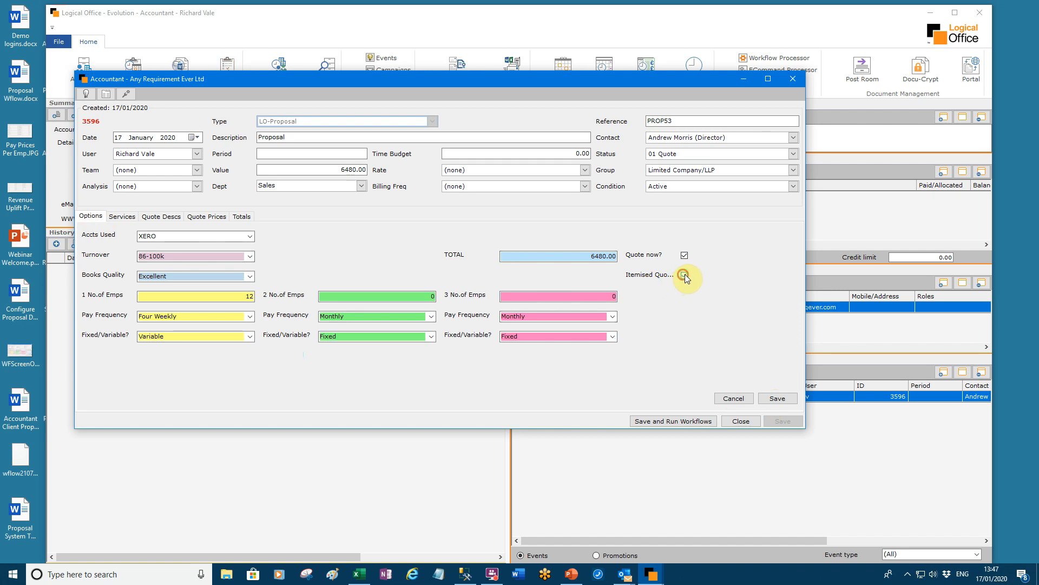
{"action": "left_click", "coordinate": [780, 398]}
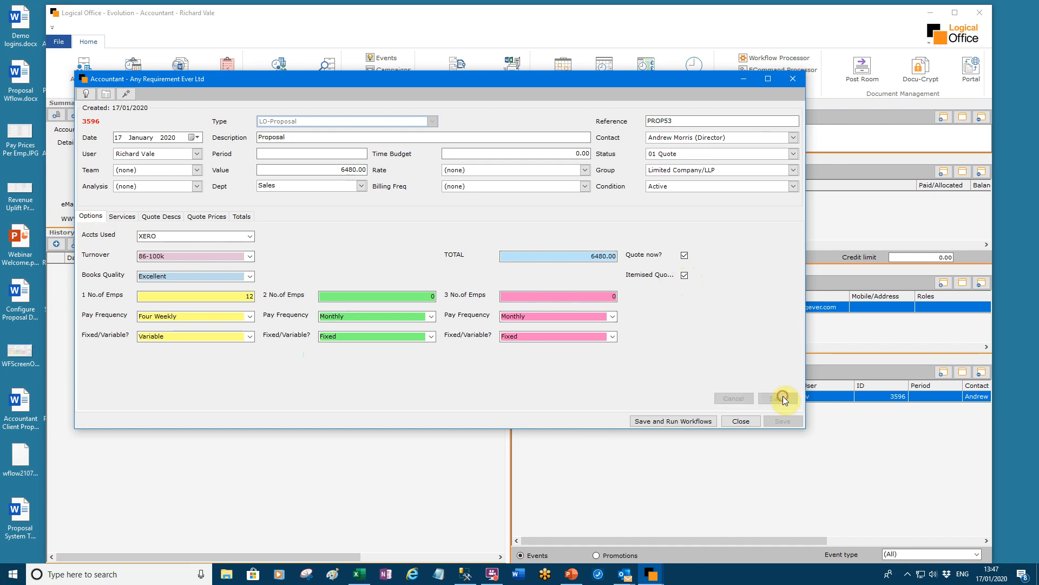
{"action": "left_click", "coordinate": [694, 420]}
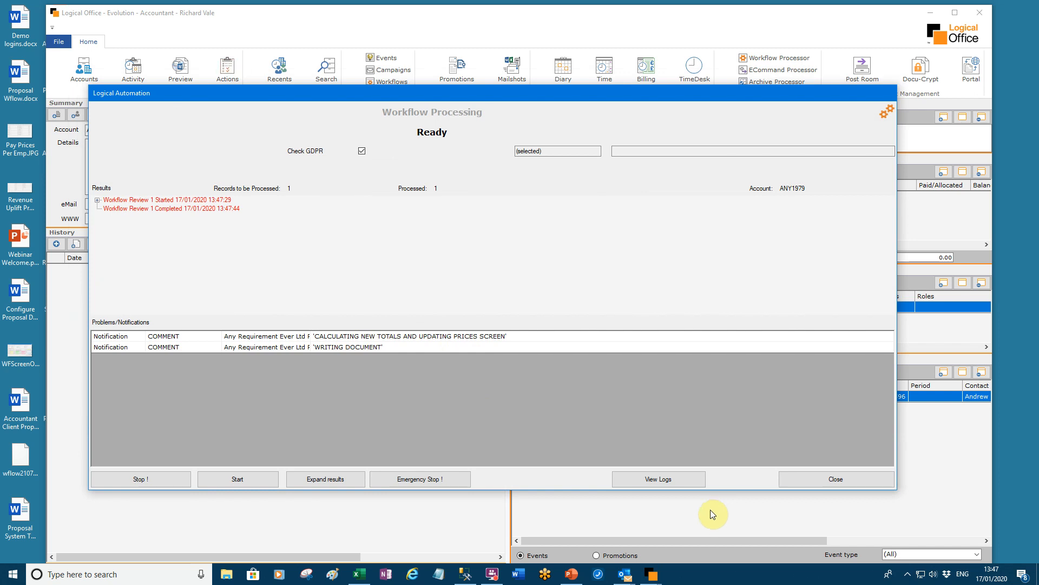
{"action": "left_click", "coordinate": [821, 478]}
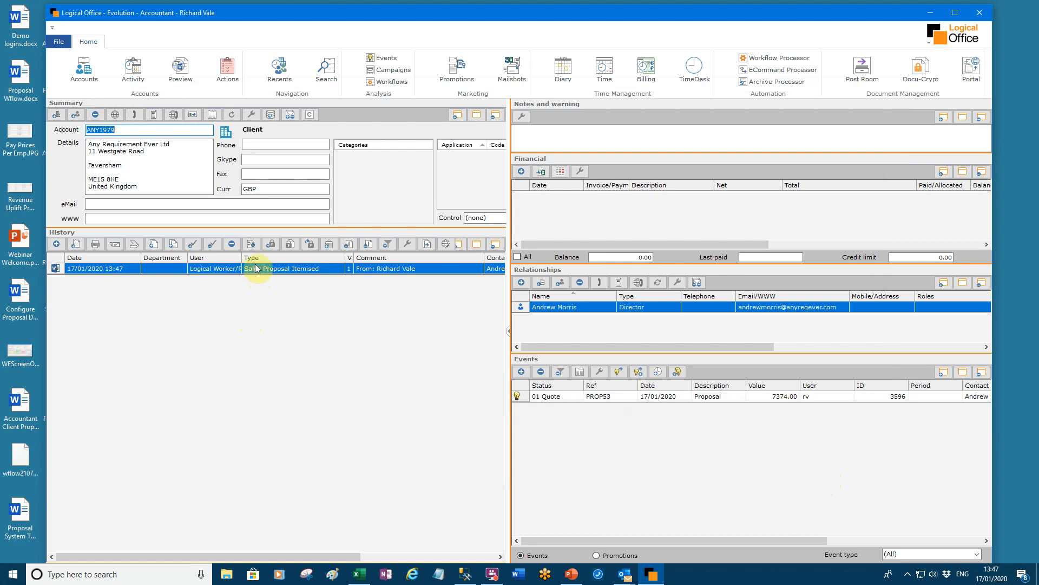
- Preview the Sales Proposal Itemised document from the account history, review its pricing summary, and open it in Word
{"action": "left_click", "coordinate": [182, 74]}
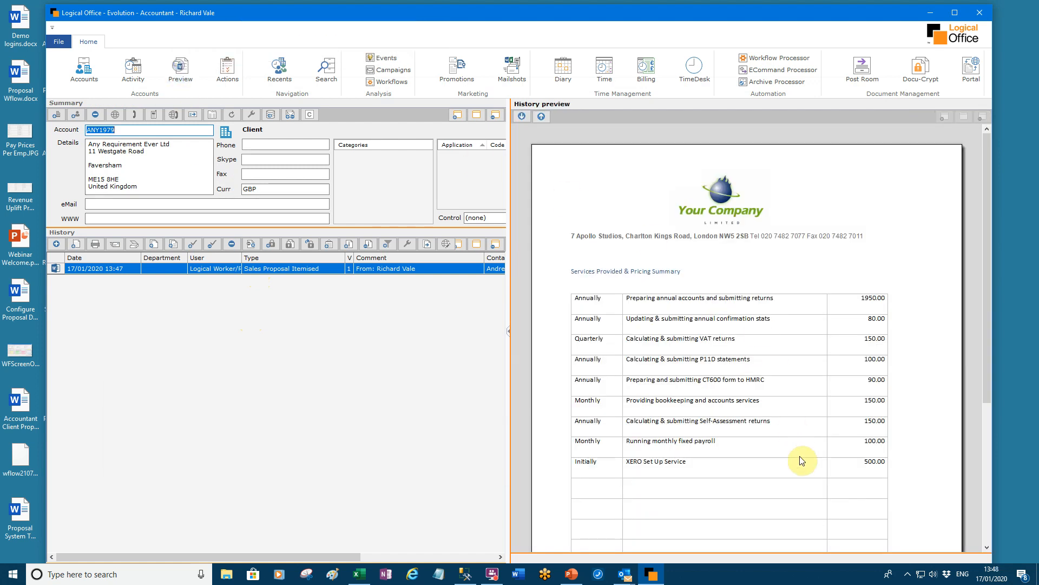
{"action": "scroll", "coordinate": [802, 460], "scroll_direction": "down", "scroll_amount": 1}
{"action": "scroll", "coordinate": [802, 460], "scroll_direction": "down", "scroll_amount": 2}
{"action": "scroll", "coordinate": [802, 460], "scroll_direction": "up", "scroll_amount": 2}
{"action": "scroll", "coordinate": [803, 460], "scroll_direction": "up", "scroll_amount": 1}
{"action": "double_click", "coordinate": [183, 268]}
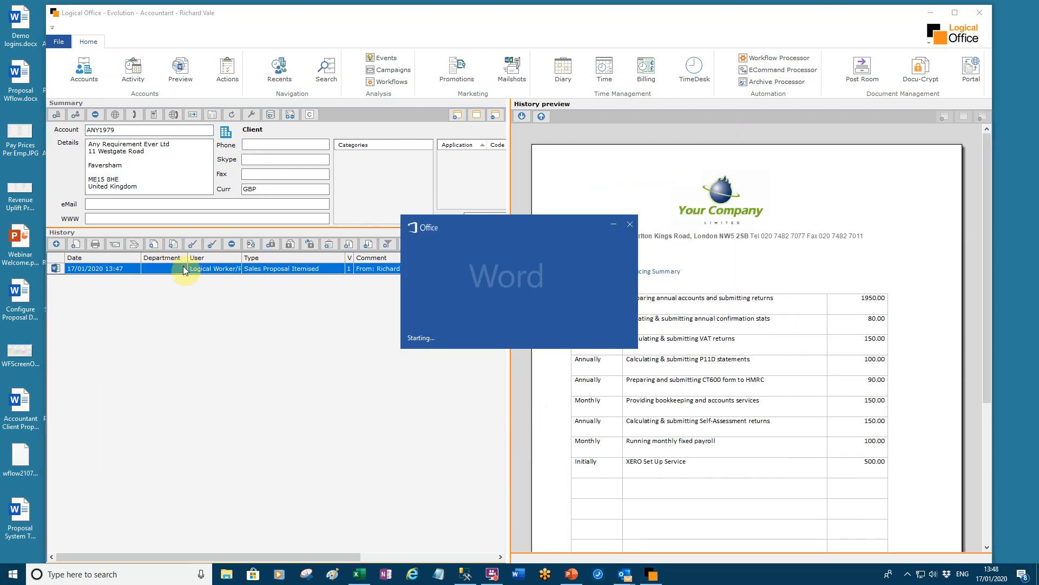
- Delete the empty rows between the services and the totals in the pricing table, save the document, and close it
{"action": "scroll", "coordinate": [581, 473], "scroll_direction": "down", "scroll_amount": 3}
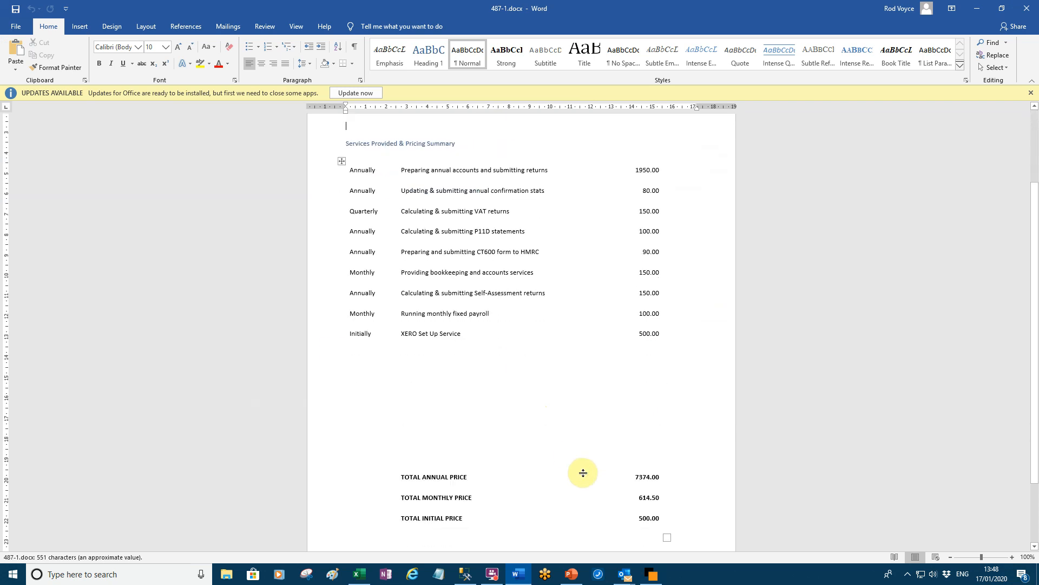
{"action": "left_click_drag", "start_coordinate": [671, 456], "coordinate": [372, 361]}
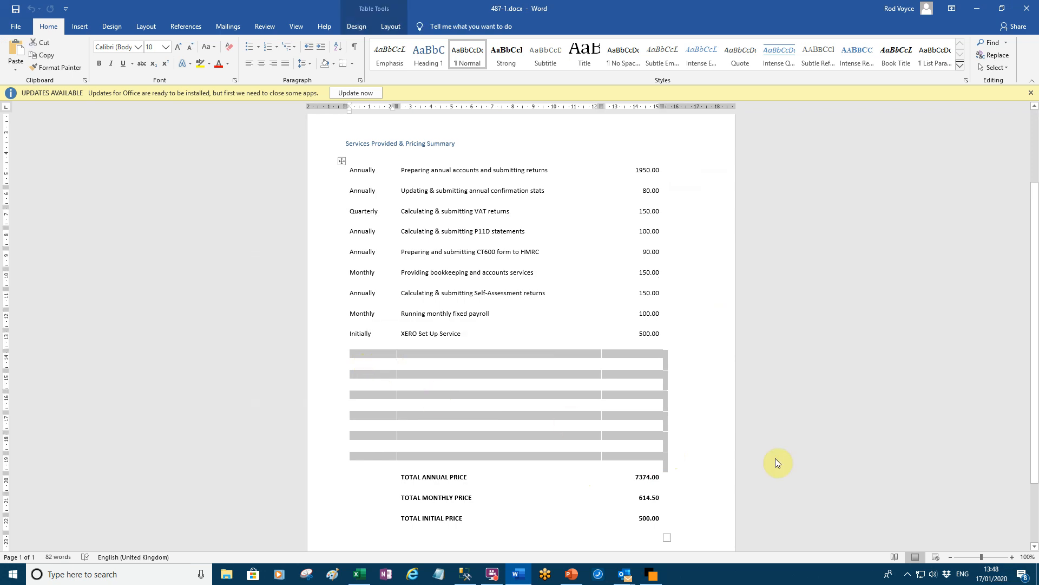
{"action": "key", "text": "BackSpace"}
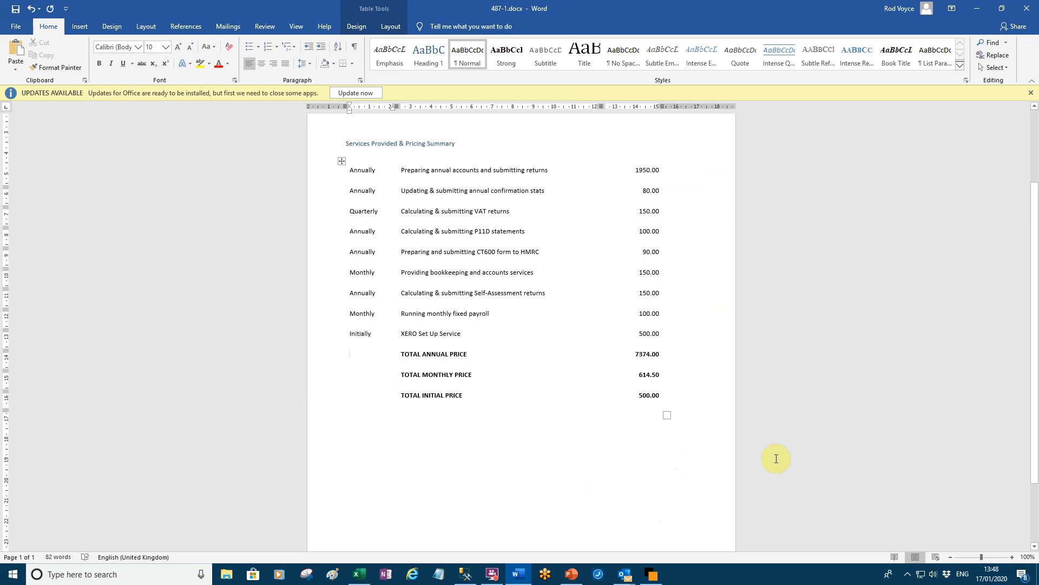
{"action": "scroll", "coordinate": [777, 458], "scroll_direction": "up", "scroll_amount": 3}
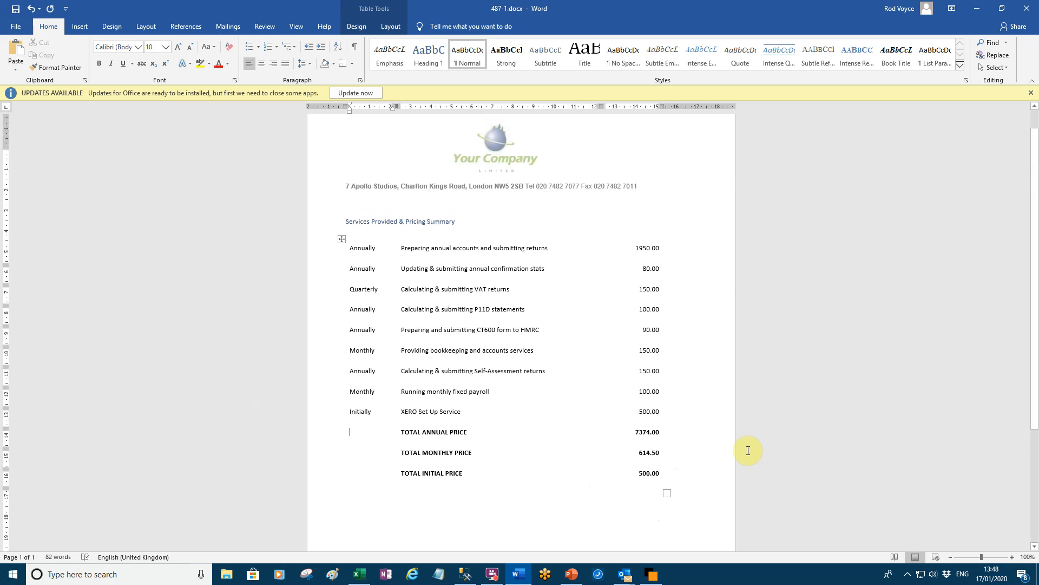
{"action": "left_click", "coordinate": [16, 9]}
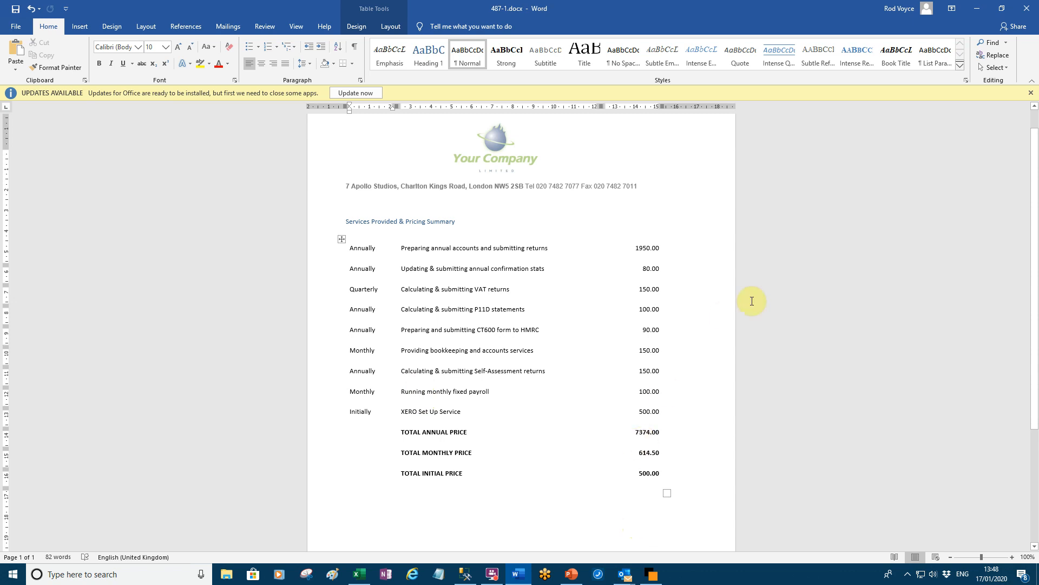
{"action": "left_click", "coordinate": [1028, 11]}
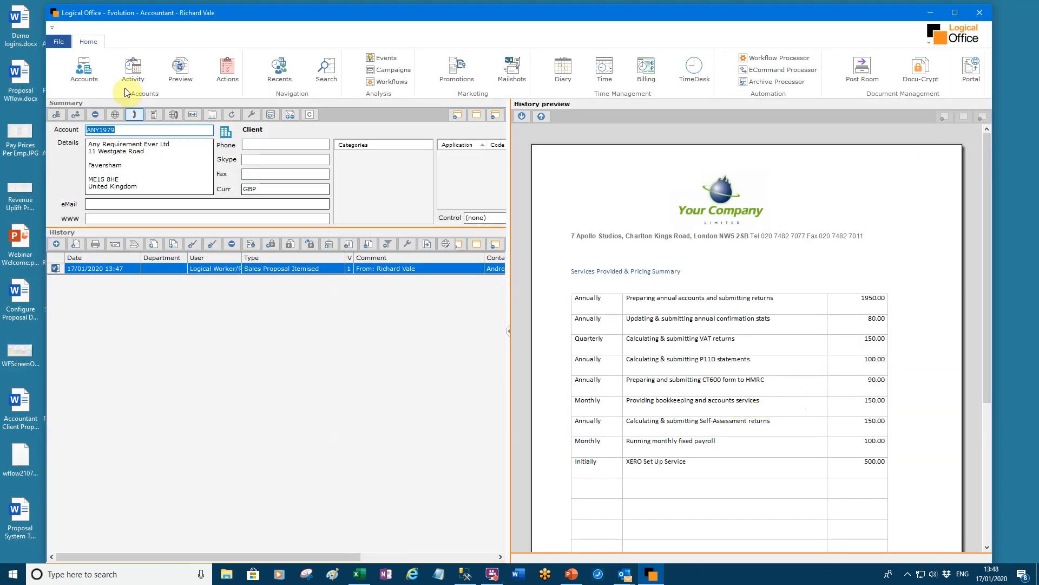
- Reopen the proposal event's service details, turn off both Use Uplifts options in the totals, and save
{"action": "left_click", "coordinate": [84, 68]}
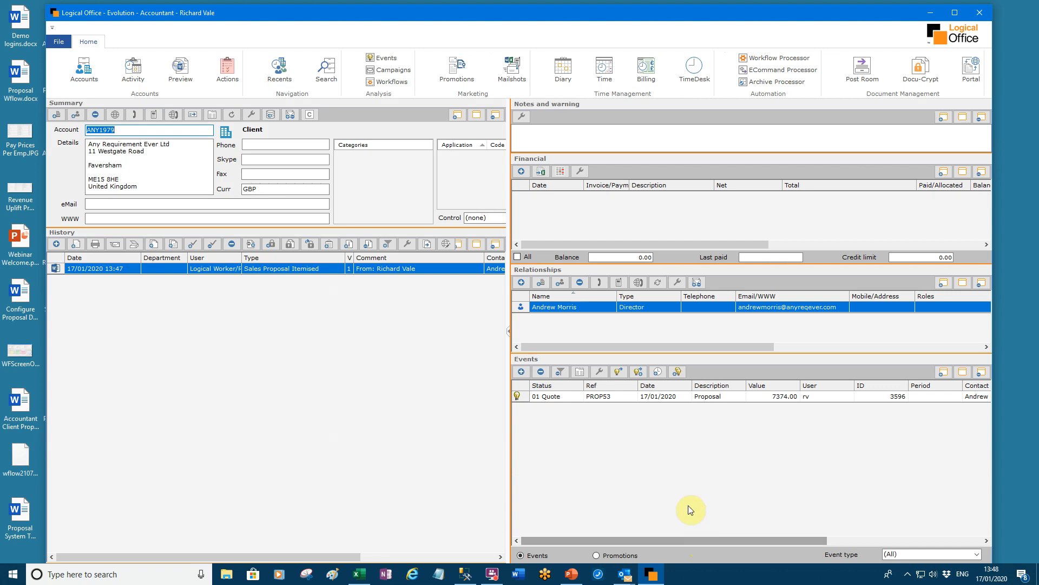
{"action": "left_click", "coordinate": [661, 397]}
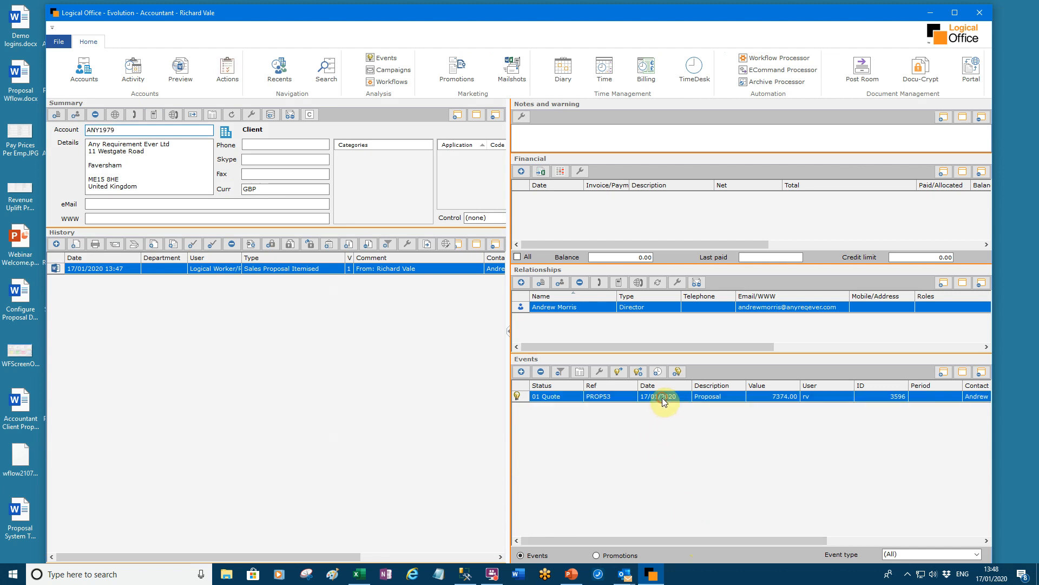
{"action": "left_click", "coordinate": [580, 372]}
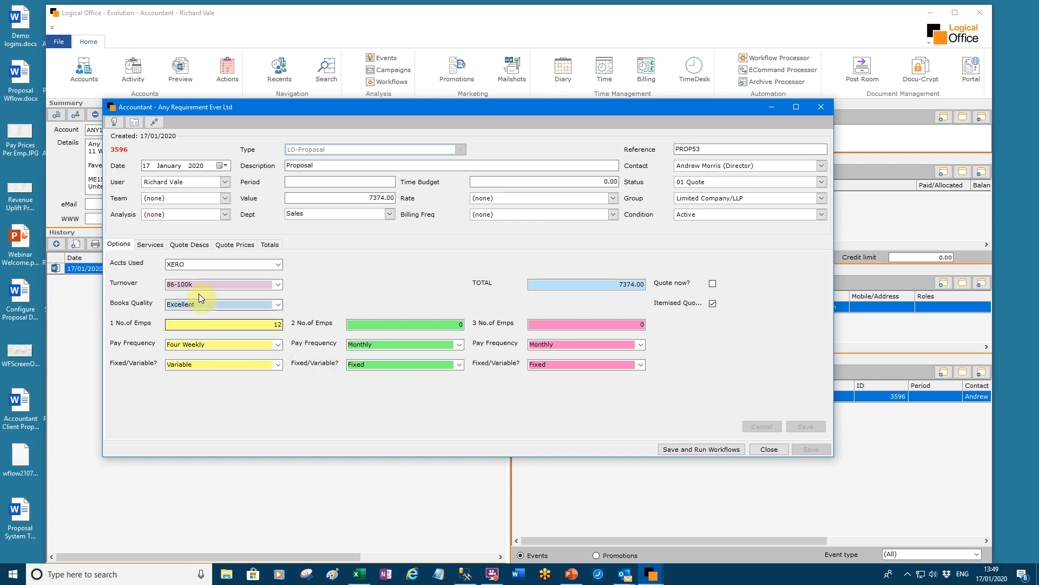
{"action": "left_click", "coordinate": [274, 245]}
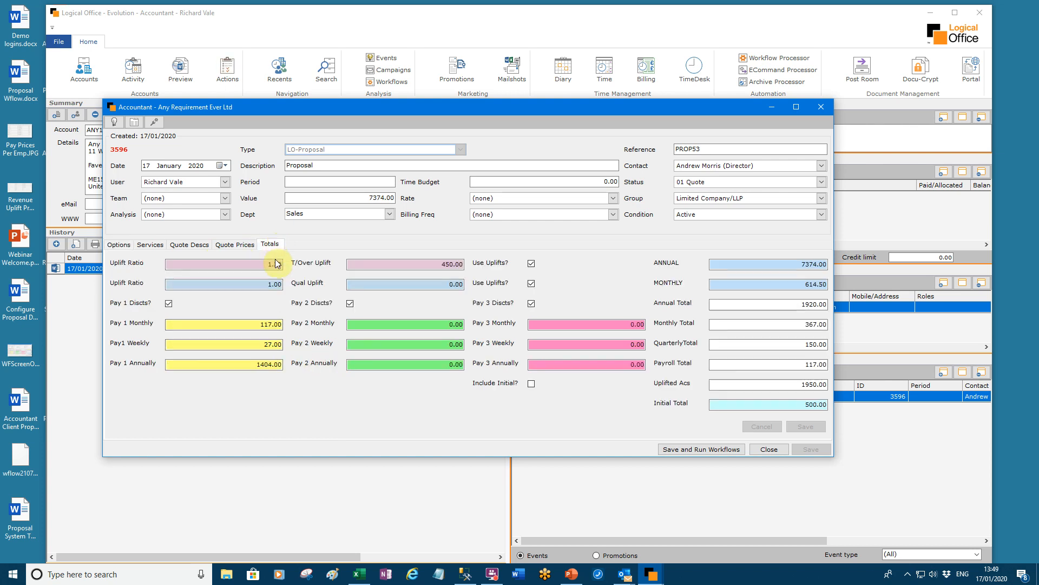
{"action": "left_click", "coordinate": [532, 265]}
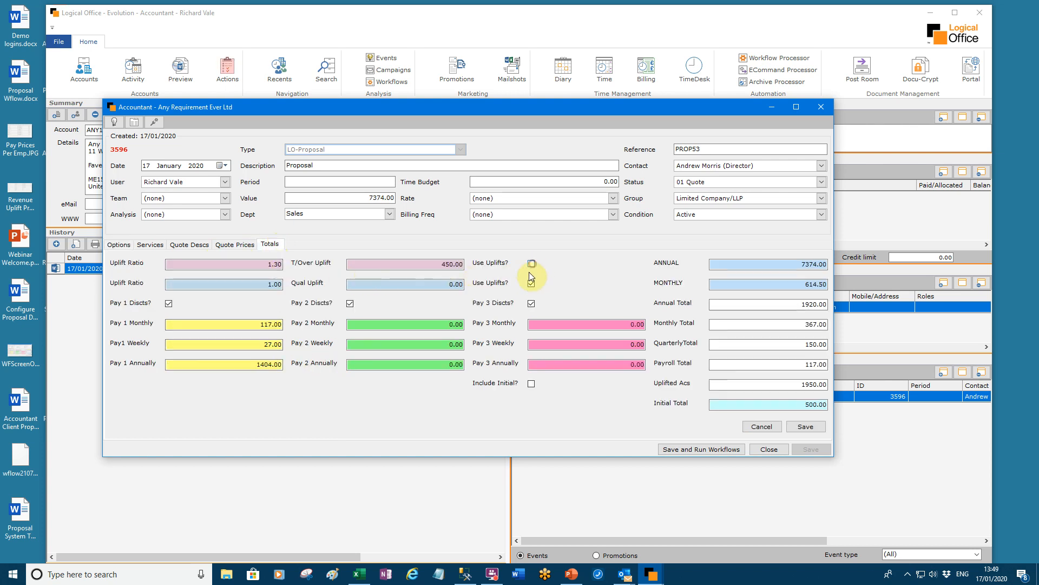
{"action": "left_click", "coordinate": [531, 283]}
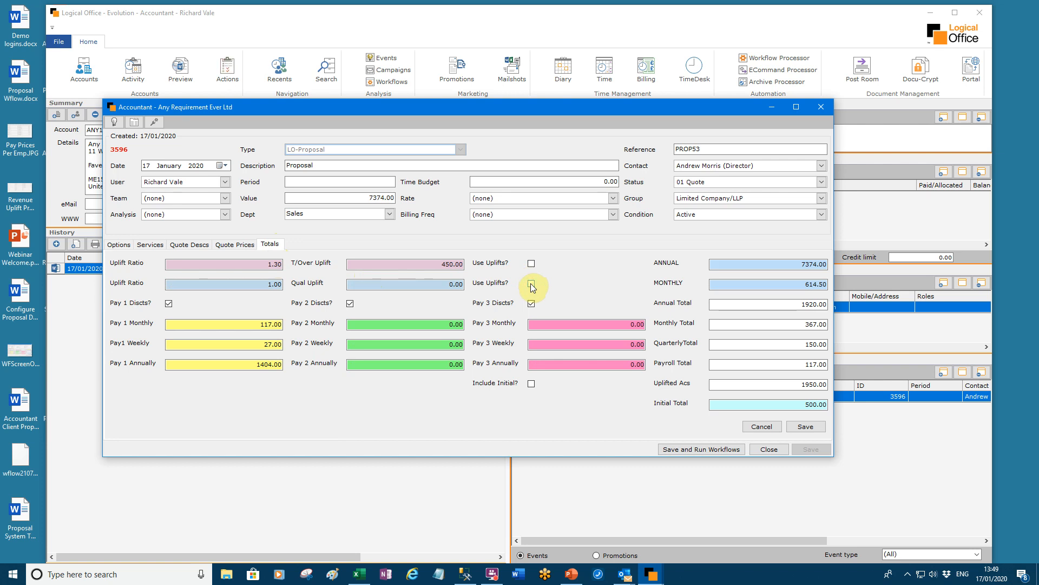
{"action": "left_click", "coordinate": [264, 284]}
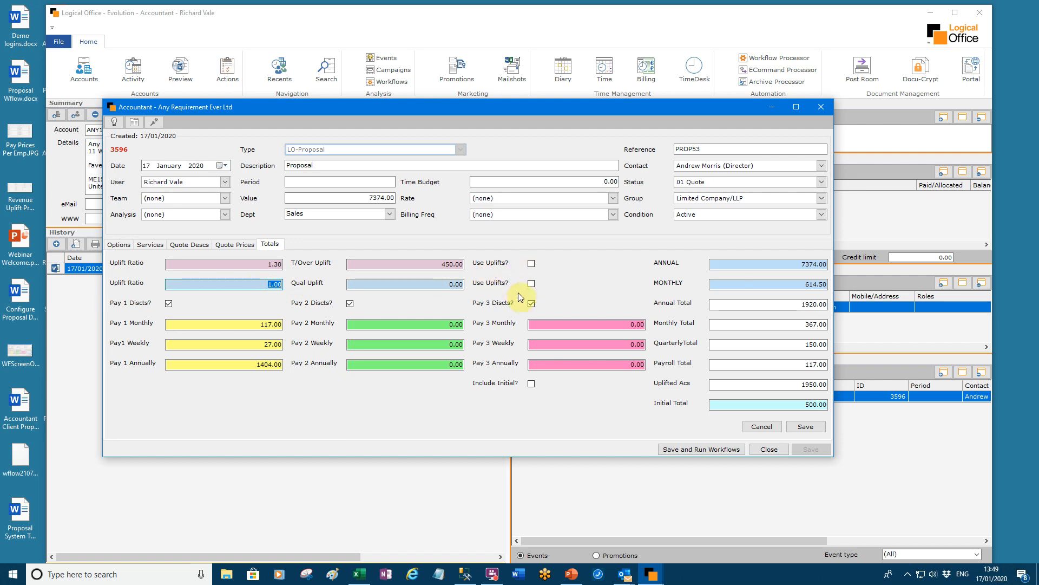
{"action": "left_click", "coordinate": [808, 427]}
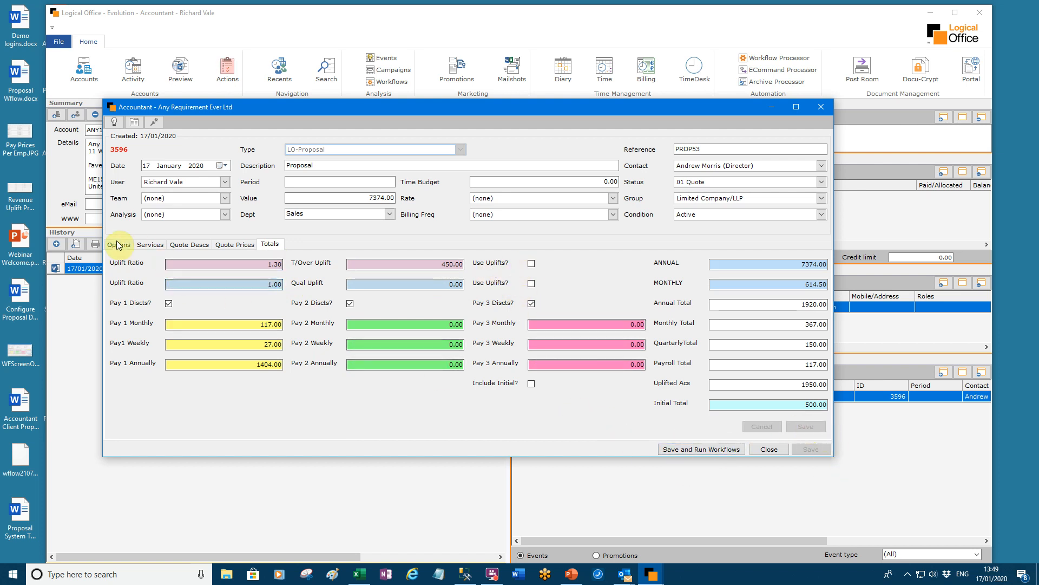
- Enable the quote now option for the itemised quote, save it, and run the workflows to write a new proposal document
{"action": "left_click", "coordinate": [119, 244]}
{"action": "left_click", "coordinate": [712, 283]}
{"action": "left_click", "coordinate": [713, 303]}
{"action": "left_click", "coordinate": [809, 428]}
{"action": "left_click", "coordinate": [725, 450]}
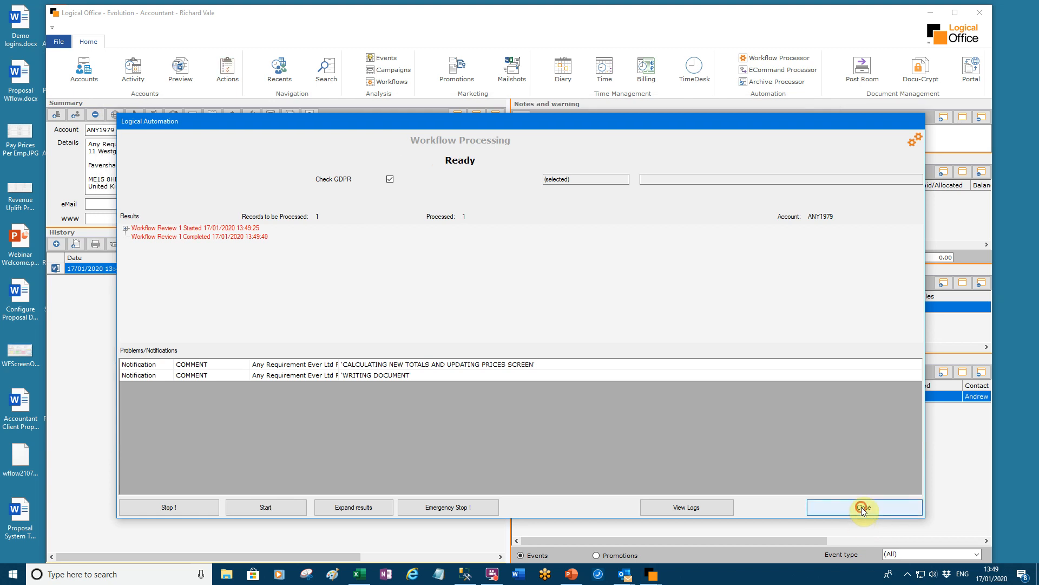
{"action": "left_click", "coordinate": [863, 508]}
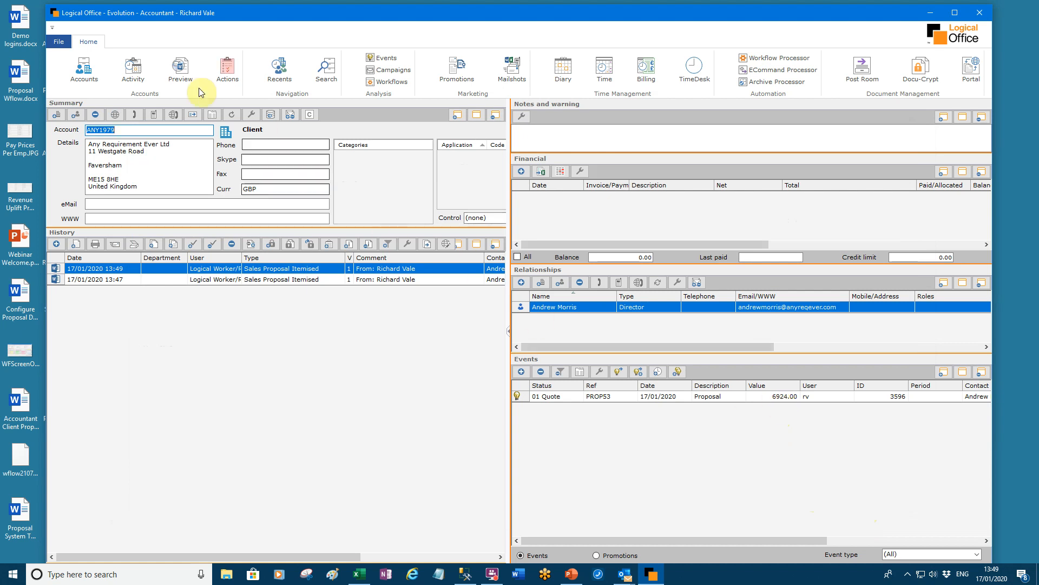
- Preview the newest Sales Proposal Itemised document, review its pricing totals, and return to the account overview
{"action": "left_click", "coordinate": [182, 70]}
{"action": "scroll", "coordinate": [766, 365], "scroll_direction": "down", "scroll_amount": 3}
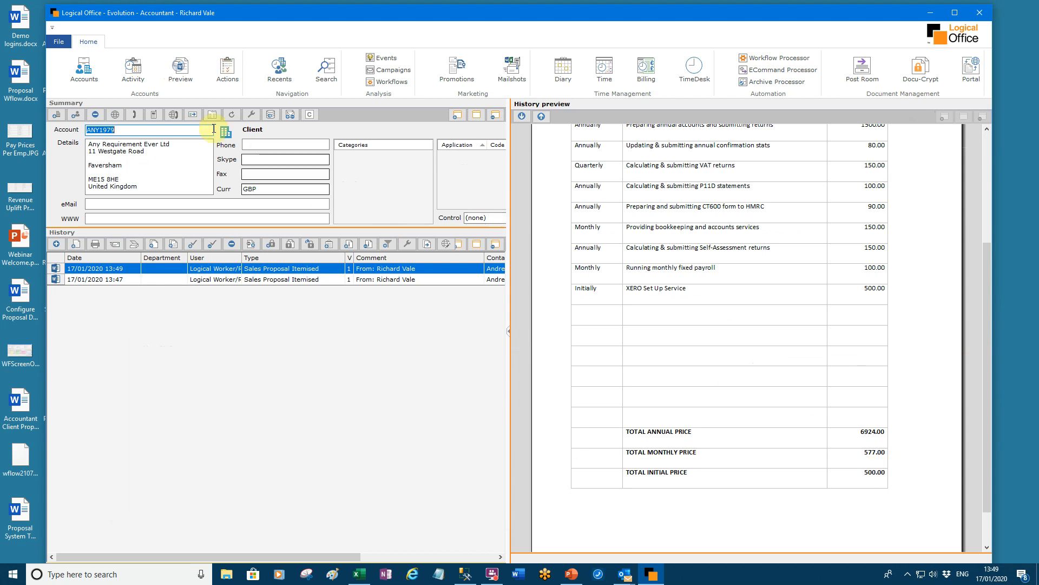
{"action": "left_click", "coordinate": [85, 69]}
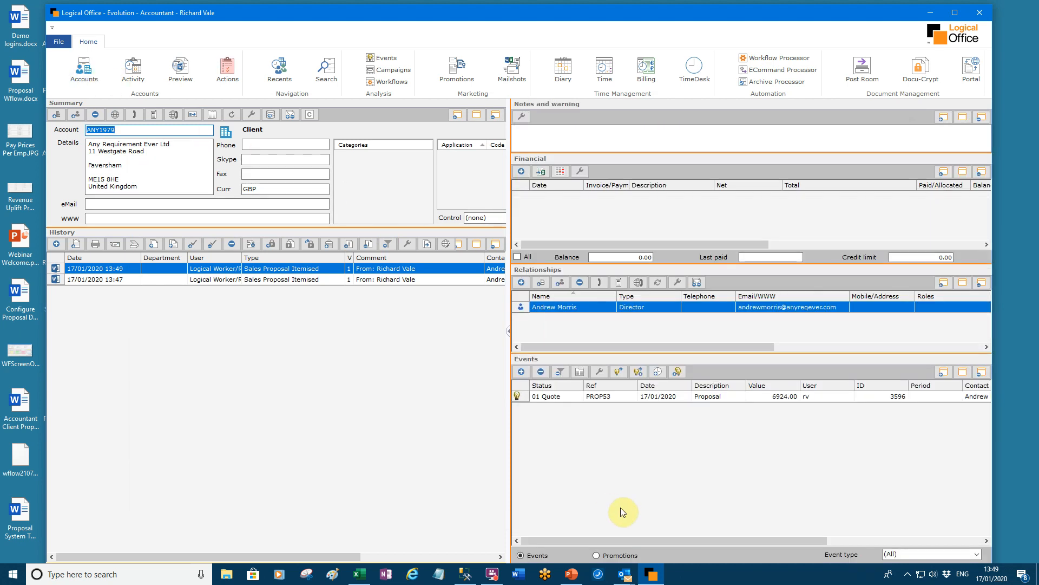
- Set the proposal event's status to 03 On-Board and run the workflows to create the client's service events
{"action": "left_click", "coordinate": [643, 397]}
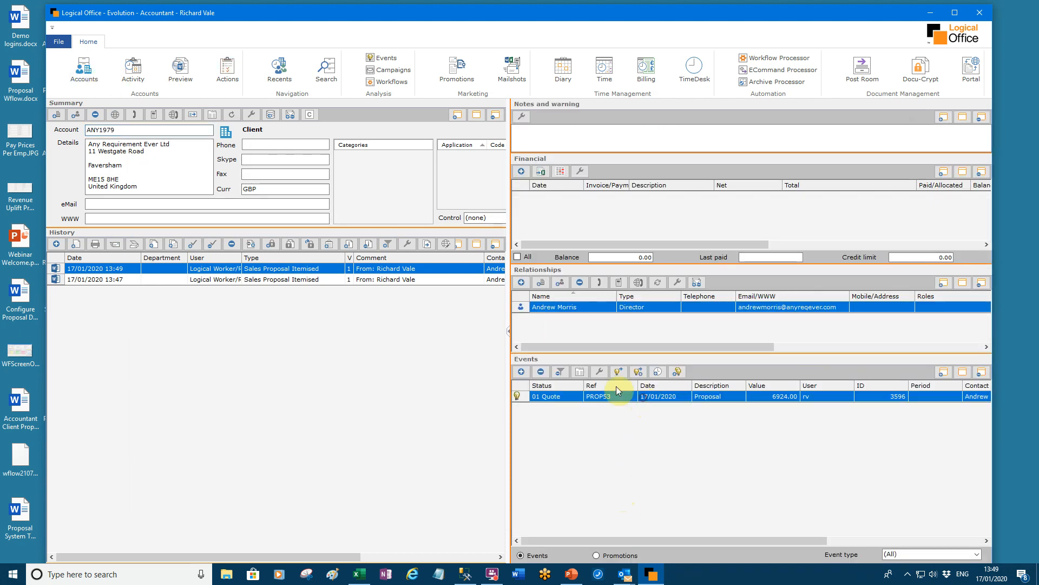
{"action": "left_click", "coordinate": [602, 372]}
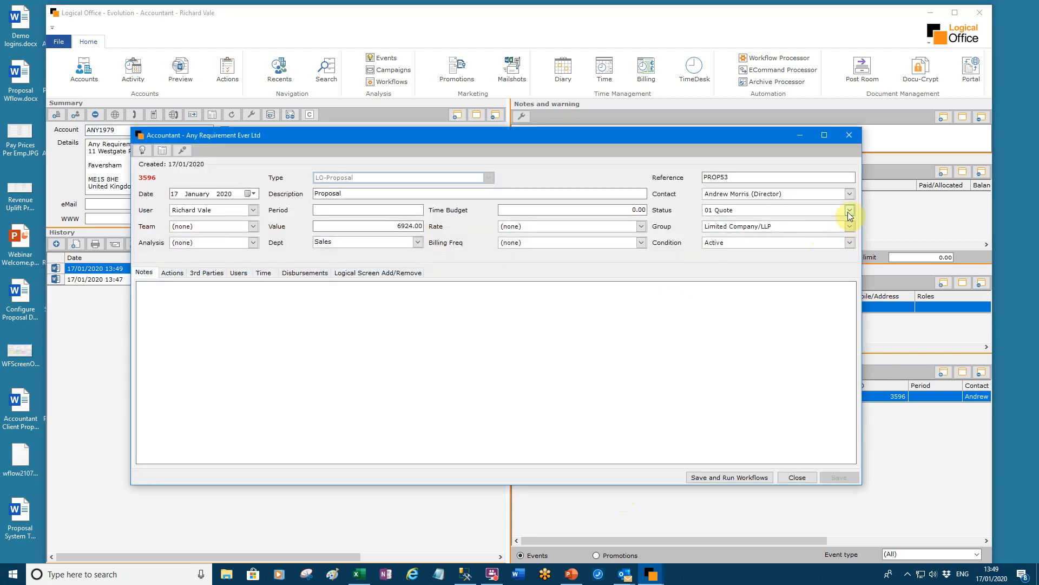
{"action": "left_click", "coordinate": [849, 211]}
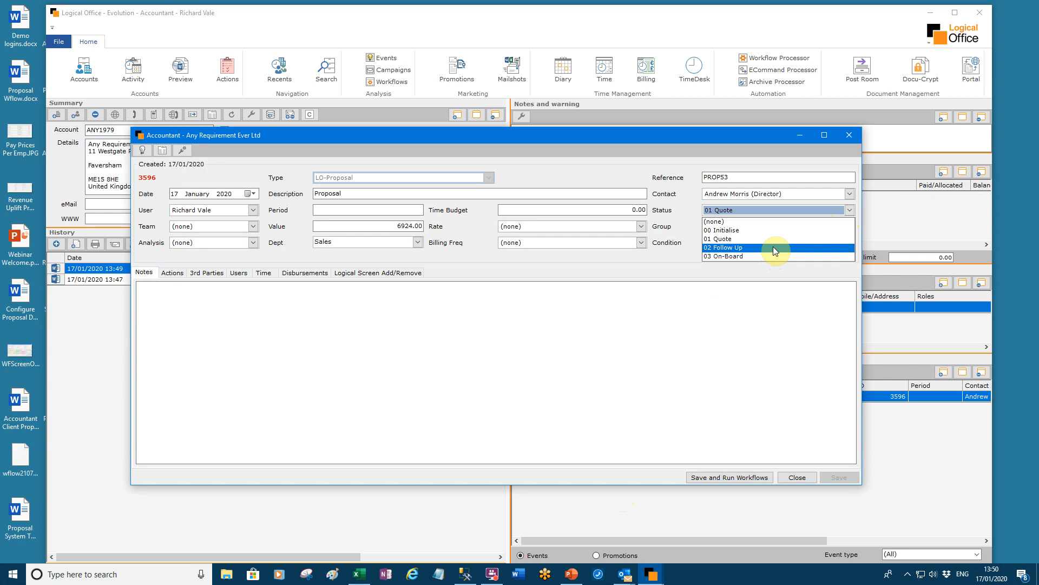
{"action": "left_click", "coordinate": [761, 256]}
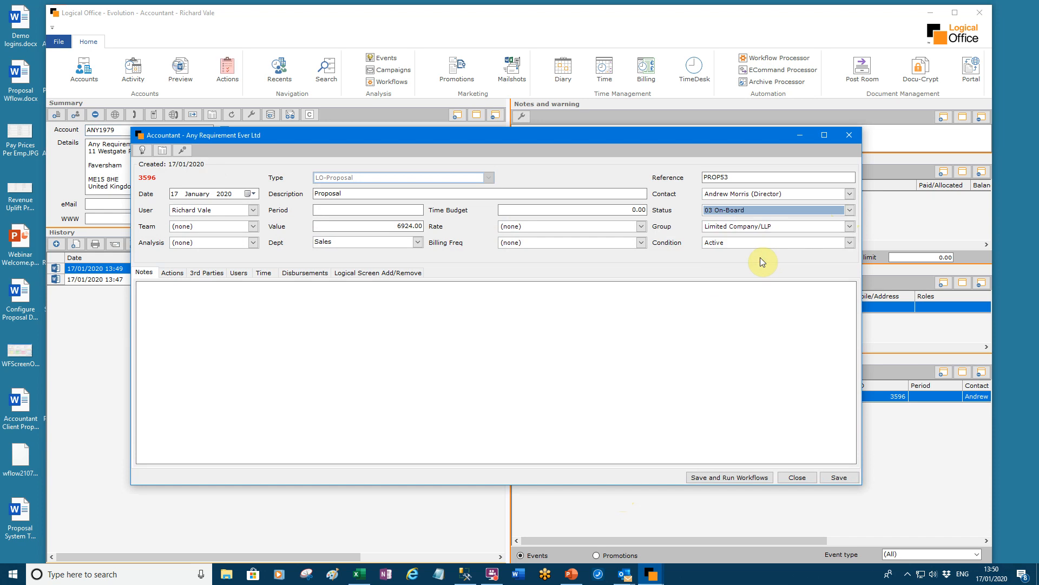
{"action": "left_click", "coordinate": [736, 477]}
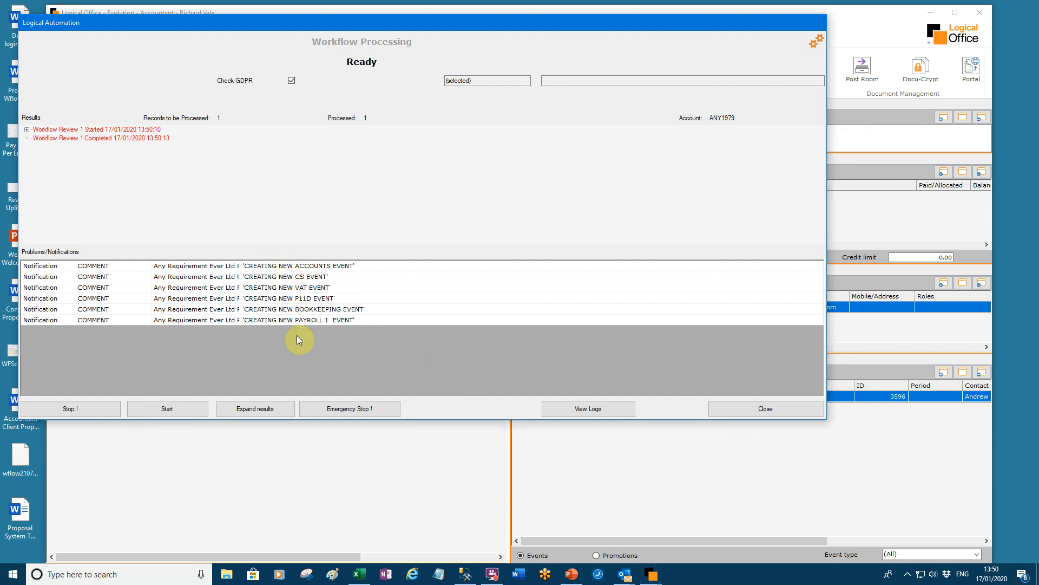
{"action": "left_click", "coordinate": [767, 409]}
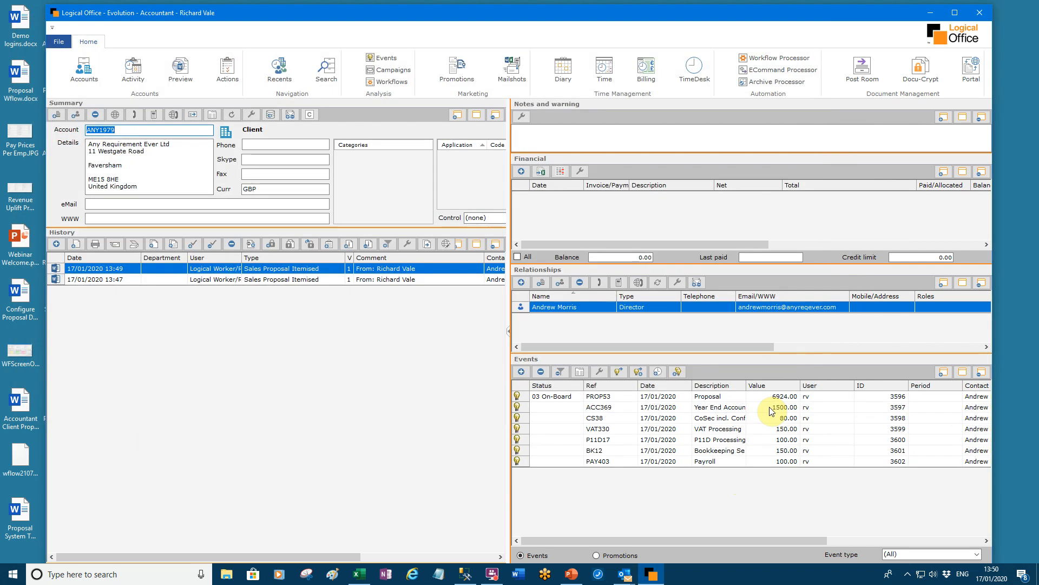